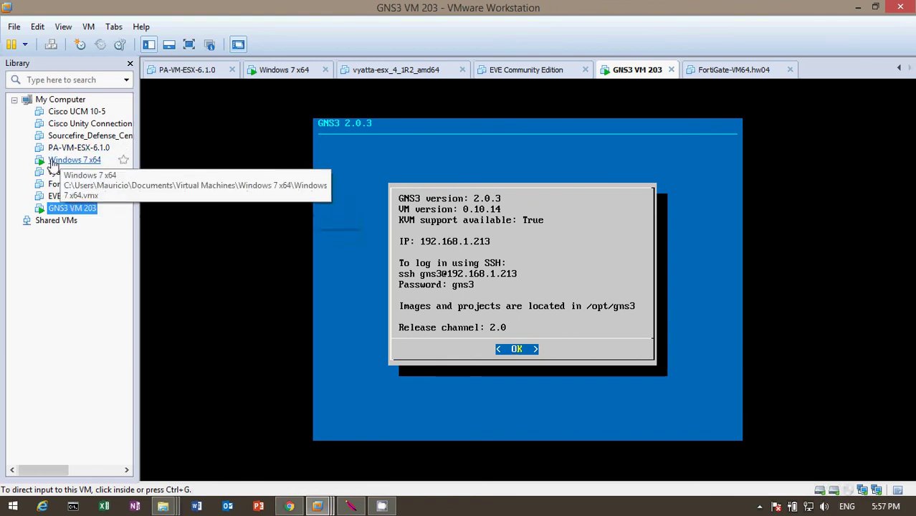
Open the running Windows 7 x64 virtual machine from the VMware Workstation Library.
{"action": "left_click", "coordinate": [77, 160]}
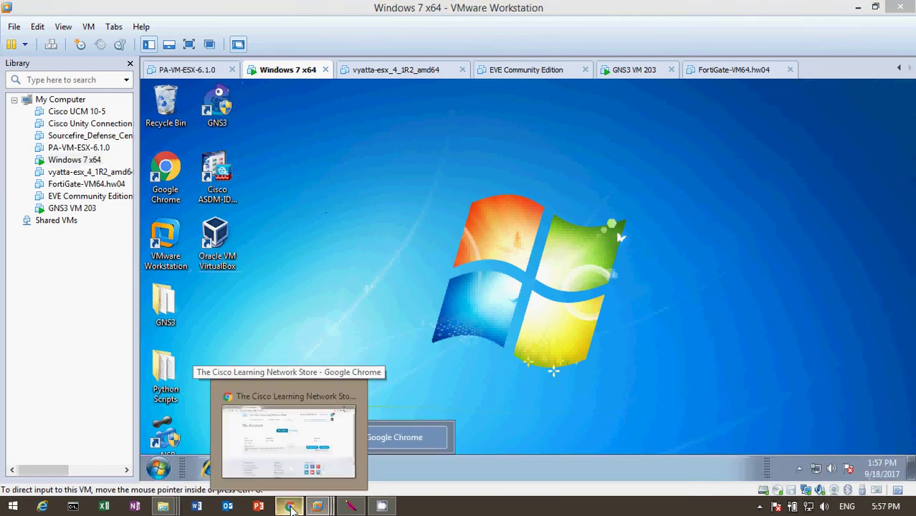
Bring forward the Learning Network Store My Account page showing the VIRL PE 20 Nodes order.
{"action": "left_click", "coordinate": [291, 508]}
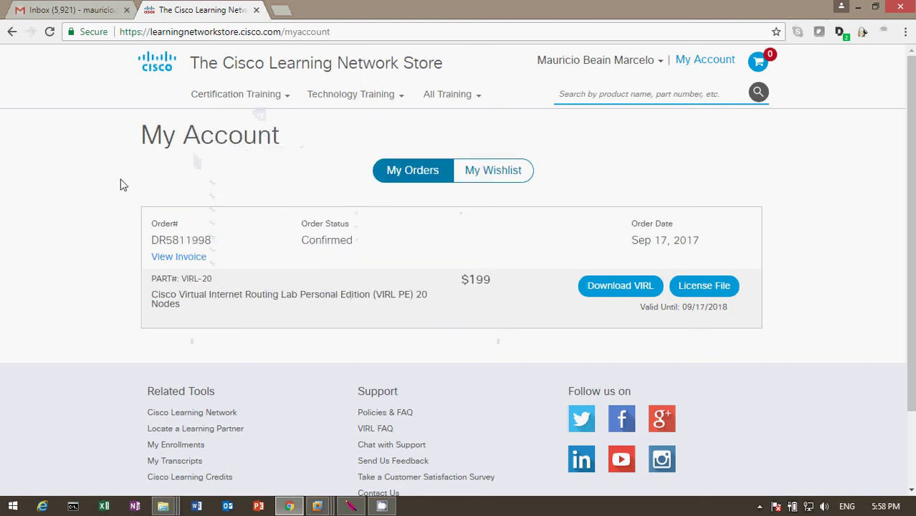
{"action": "mouse_move", "coordinate": [225, 100]}
Sign in with the Cisco username and password and return to the VIRL 1.3.296 download listing.
{"action": "left_click", "coordinate": [629, 299]}
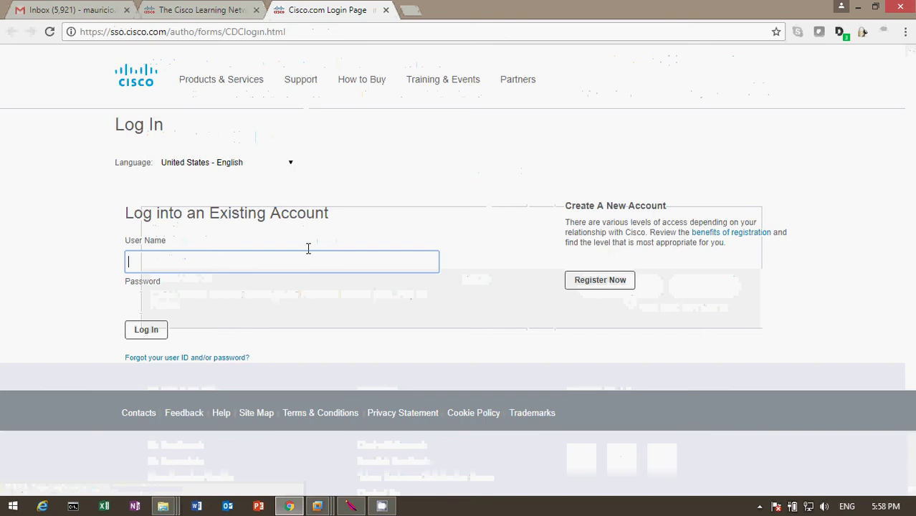
{"action": "type", "text": "mbeain"}
{"action": "key", "text": "Tab"}
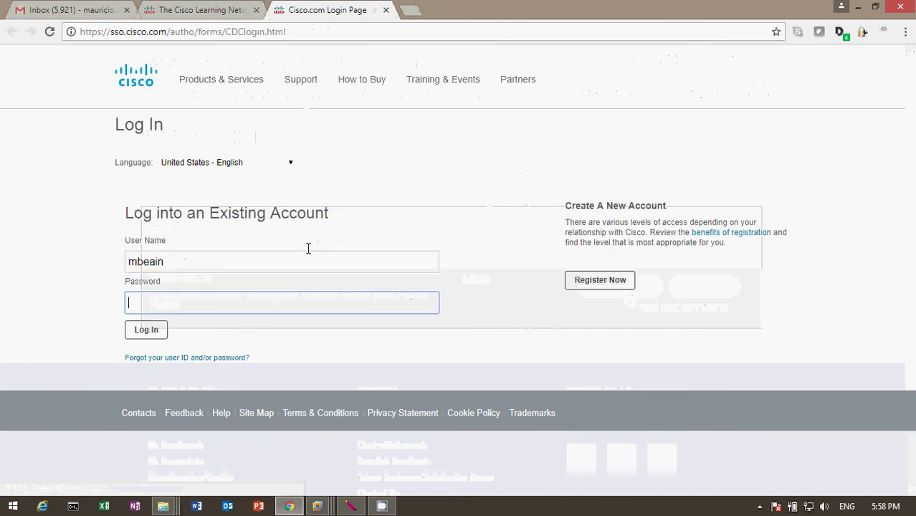
{"action": "type", "text": "••••••"}
{"action": "key", "text": "Return"}
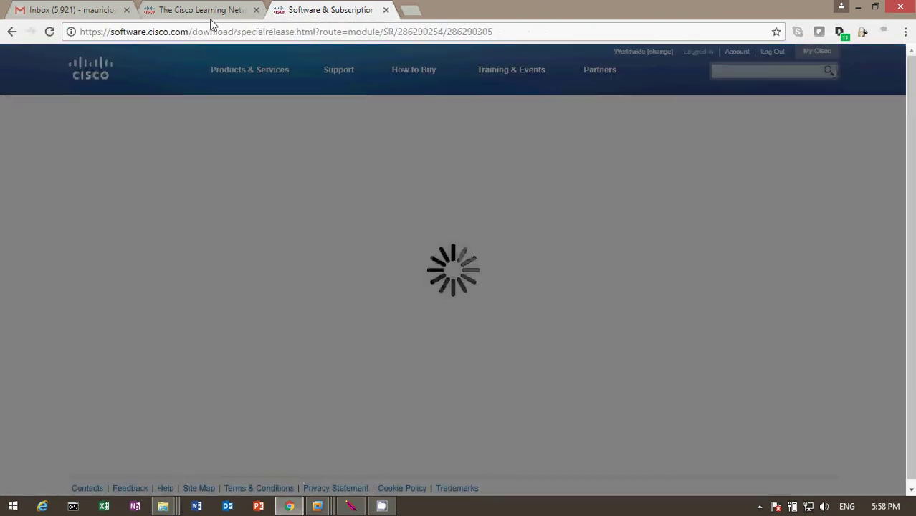
{"action": "left_click", "coordinate": [208, 11]}
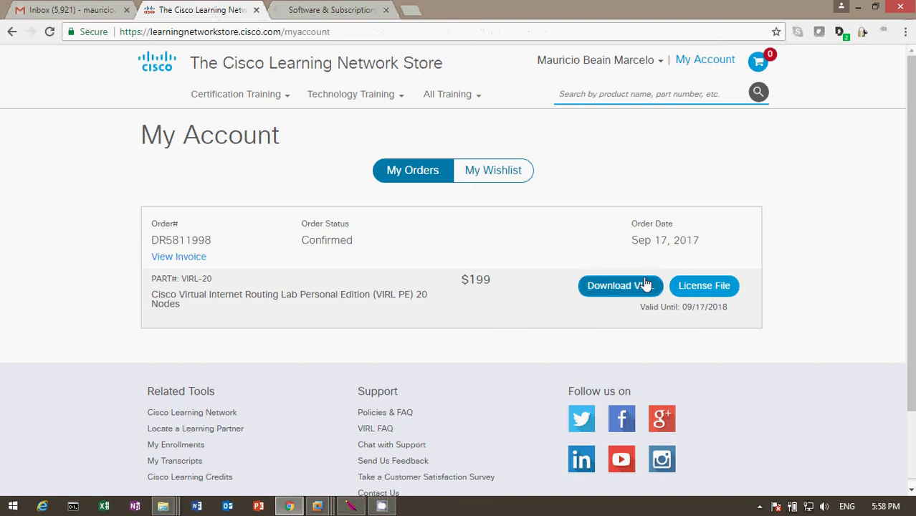
{"action": "left_click", "coordinate": [316, 8]}
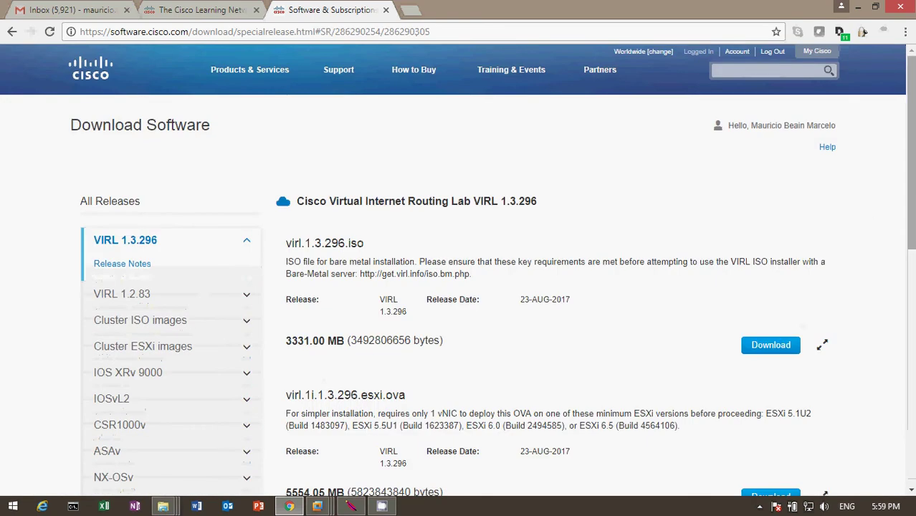
Review the ASAv releases, then list the IOSvL2 images (39.25 MB qcow2, 92.38 MB vmdk).
{"action": "scroll", "coordinate": [912, 182], "scroll_direction": "down", "scroll_amount": 2}
{"action": "scroll", "coordinate": [912, 181], "scroll_direction": "down", "scroll_amount": 1}
{"action": "scroll", "coordinate": [912, 181], "scroll_direction": "up", "scroll_amount": 1}
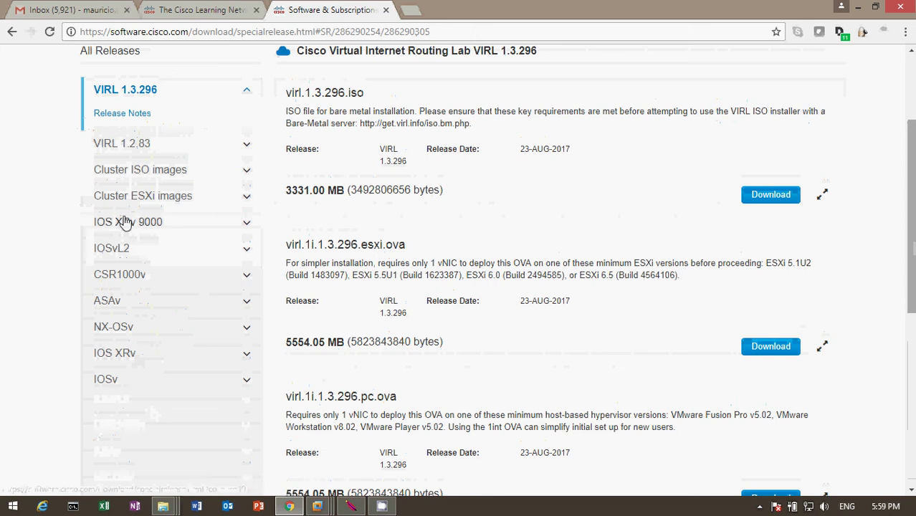
{"action": "left_click", "coordinate": [120, 305]}
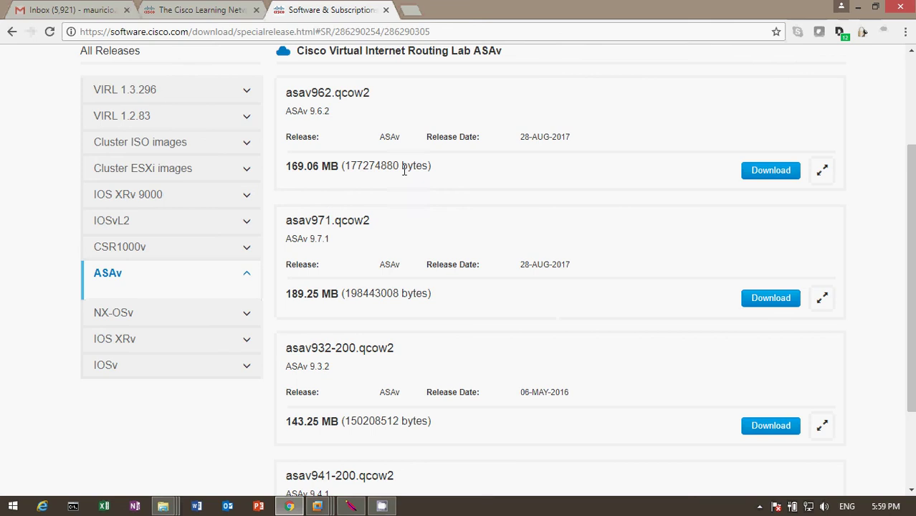
{"action": "mouse_move", "coordinate": [914, 218]}
{"action": "left_mouse_down"}
{"action": "mouse_move", "coordinate": [911, 184]}
{"action": "mouse_move", "coordinate": [909, 207]}
{"action": "left_mouse_up"}
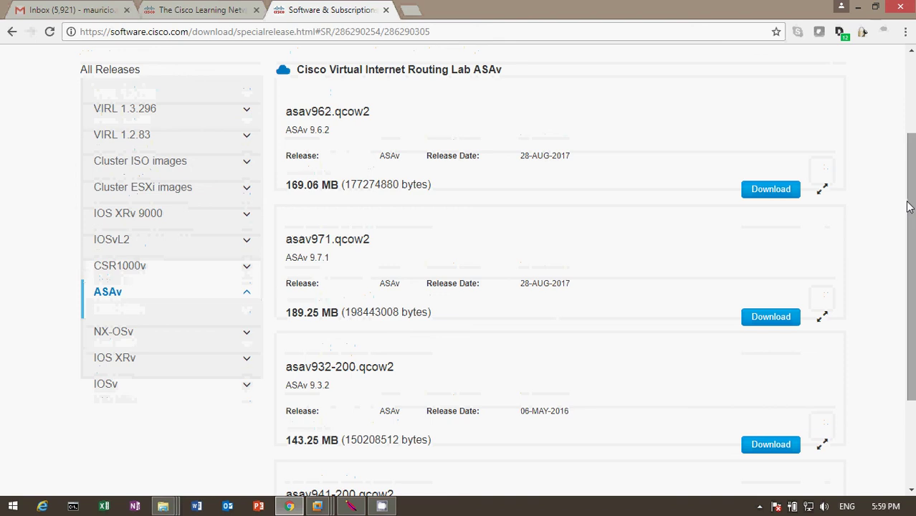
{"action": "left_click", "coordinate": [118, 242]}
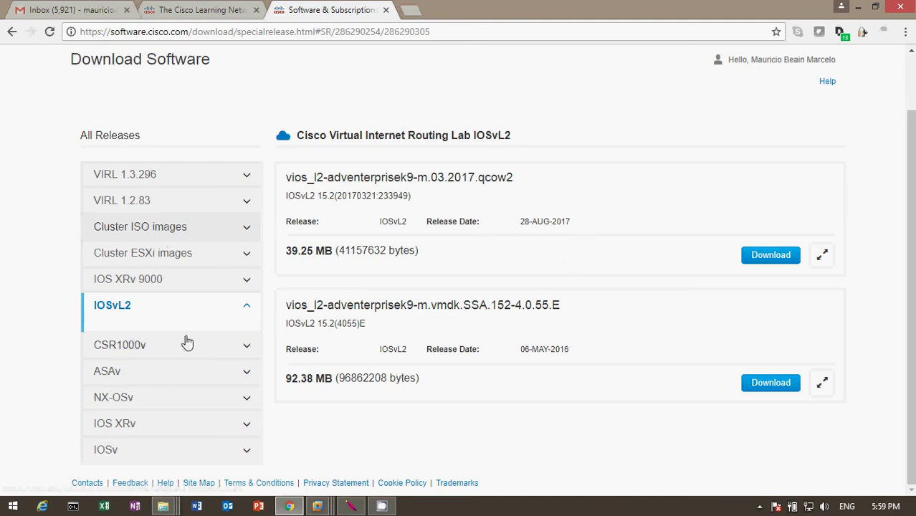
Browse the IOSv and IOS XRv releases, then show the IOS XRv 9000 6.0.1 and 6.0.0 images.
{"action": "left_click", "coordinate": [115, 450]}
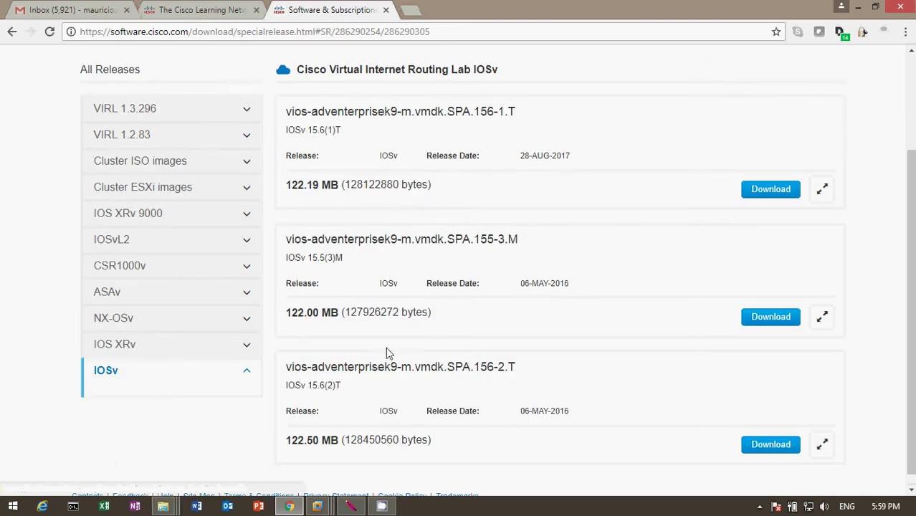
{"action": "left_click", "coordinate": [115, 347]}
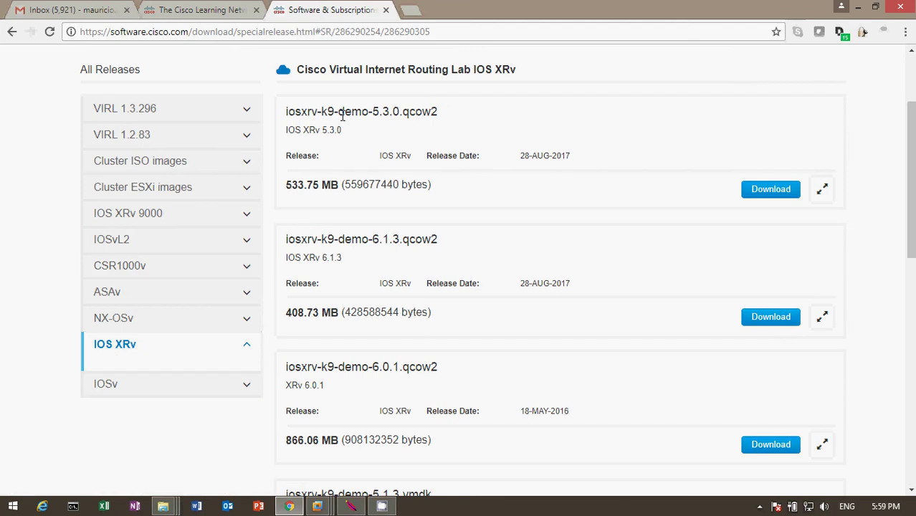
{"action": "left_click", "coordinate": [137, 215]}
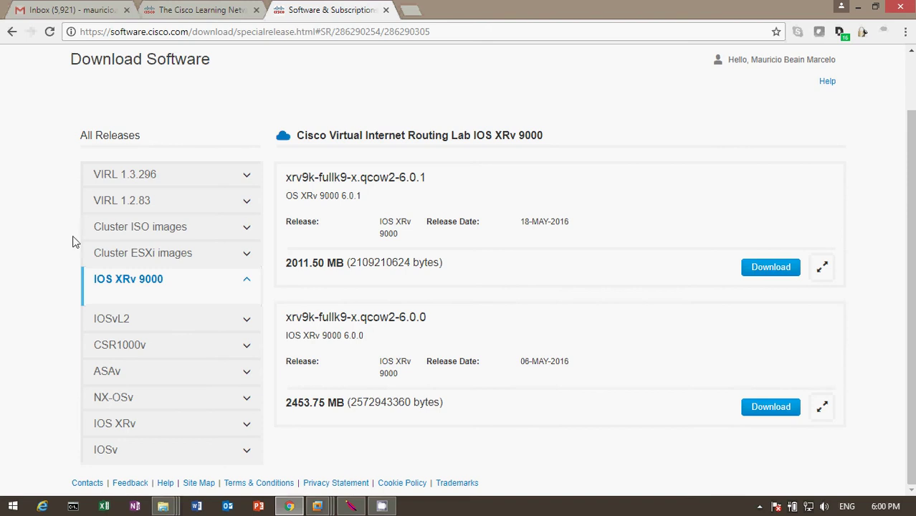
Launch GNS3 from the desktop as administrator and skip the Setup Wizard.
{"action": "left_click", "coordinate": [860, 9]}
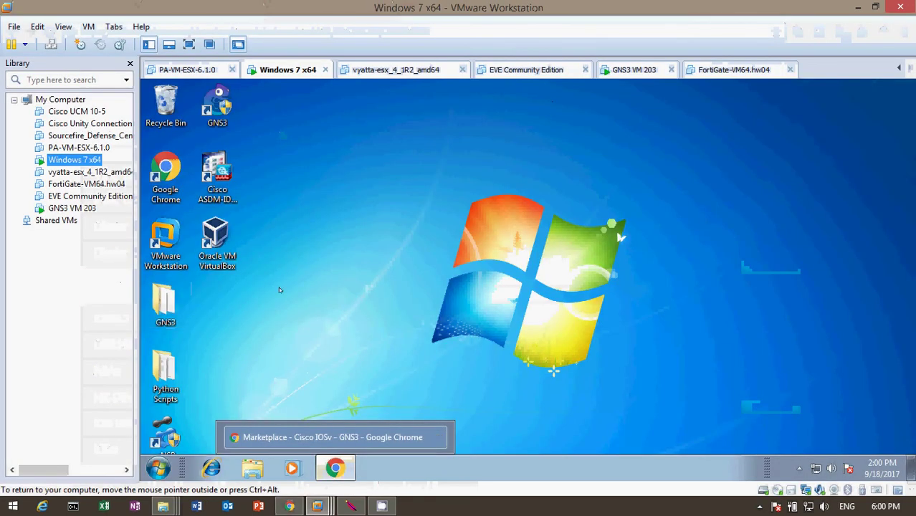
{"action": "left_click", "coordinate": [225, 102]}
{"action": "double_click", "coordinate": [225, 103]}
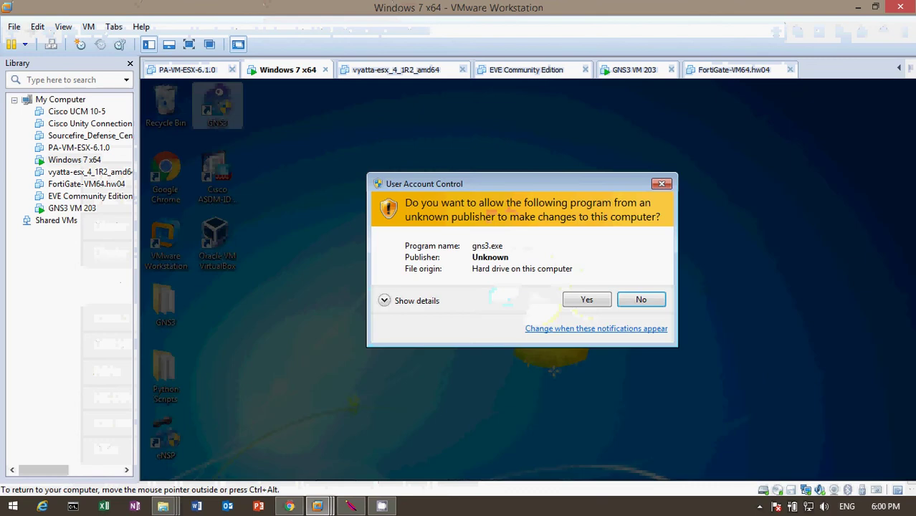
{"action": "left_click", "coordinate": [578, 299]}
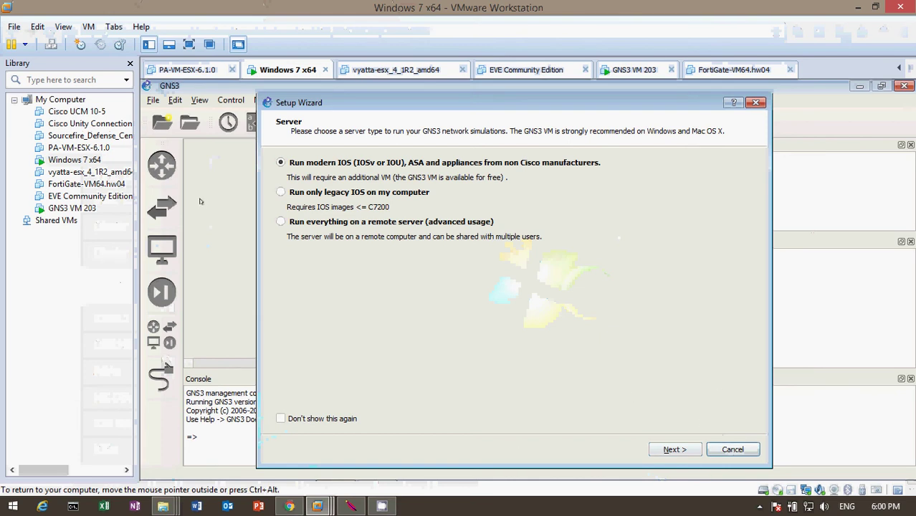
{"action": "left_click", "coordinate": [732, 450]}
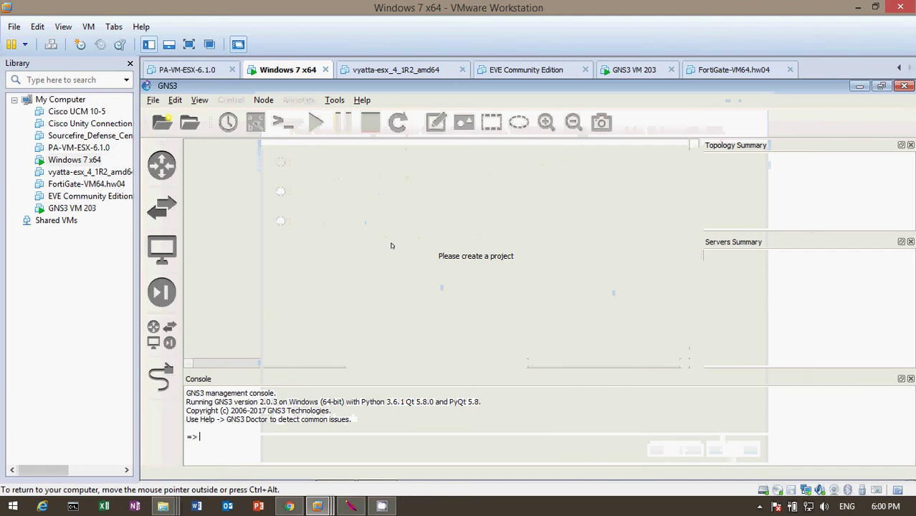
Create a new blank project named LabTest.
{"action": "left_click", "coordinate": [152, 100]}
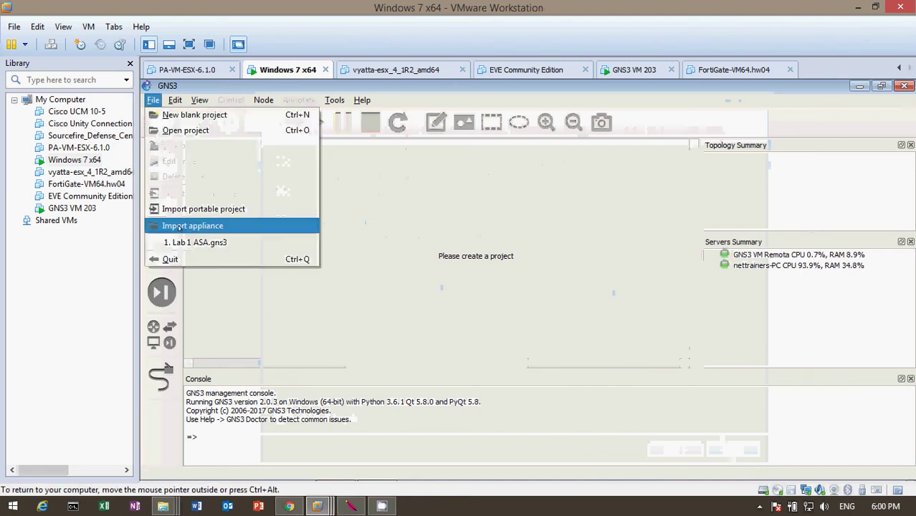
{"action": "left_click", "coordinate": [192, 115]}
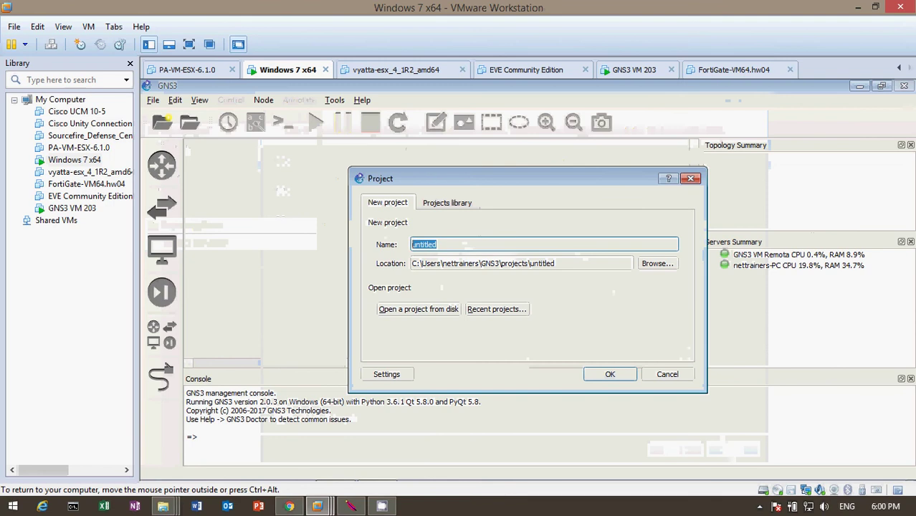
{"action": "type", "text": "LabTest"}
{"action": "left_click", "coordinate": [611, 374]}
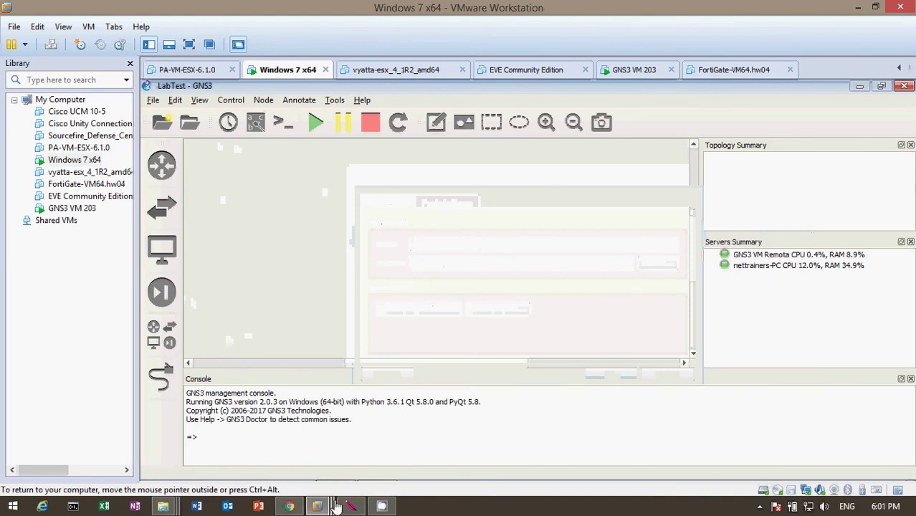
Bring the GNS3 Marketplace forward and close the Cisco IOSv appliance details.
{"action": "mouse_move", "coordinate": [309, 480]}
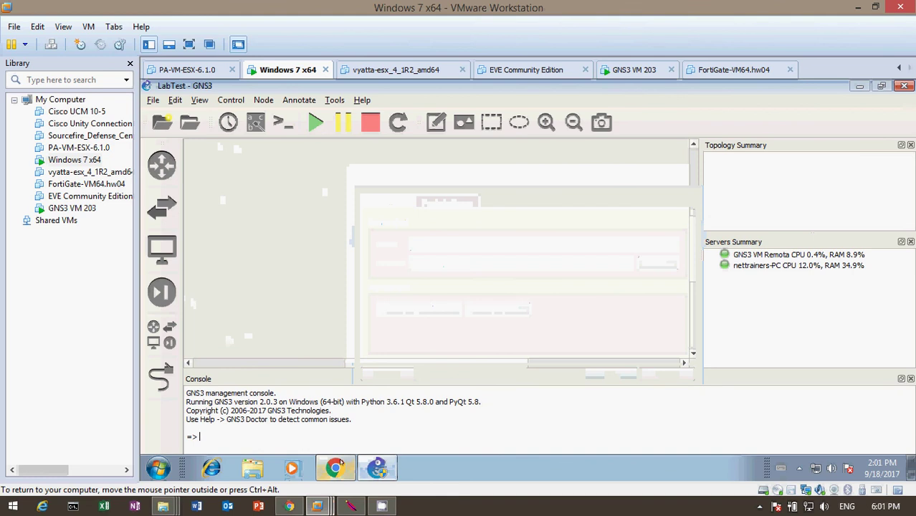
{"action": "mouse_move", "coordinate": [341, 464]}
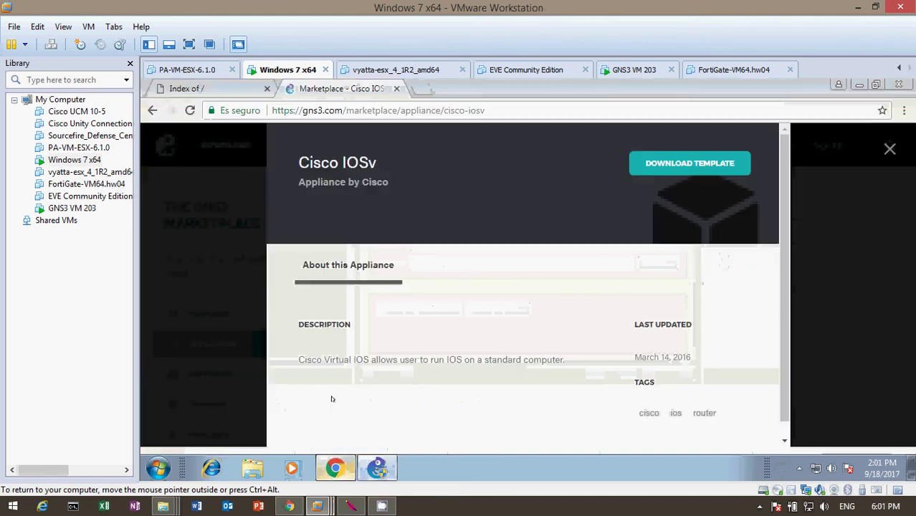
{"action": "left_click", "coordinate": [334, 438]}
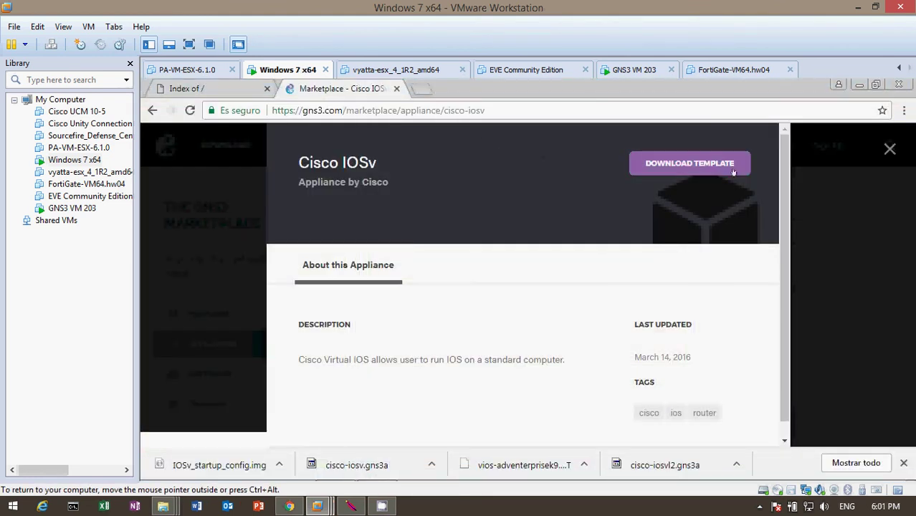
{"action": "left_click", "coordinate": [890, 149]}
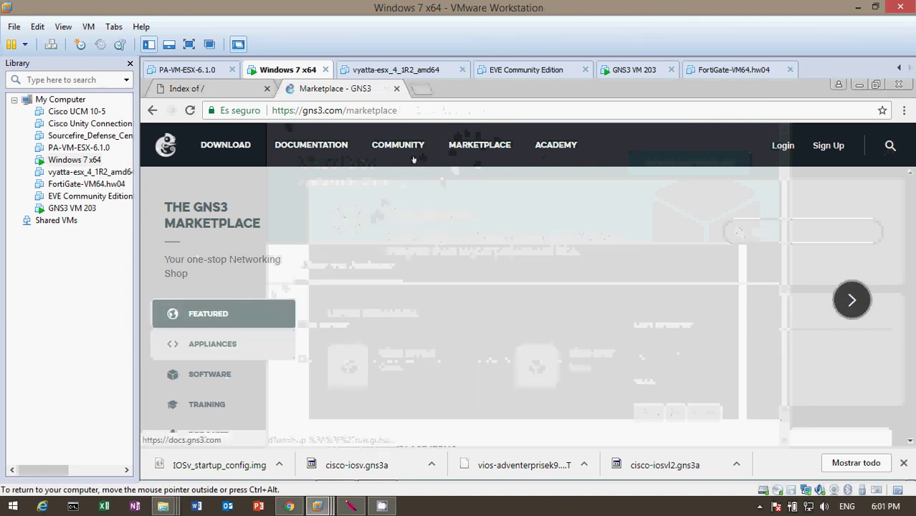
Search the marketplace for asav, review the Cisco ASAv details, then minimize the browser.
{"action": "left_click", "coordinate": [206, 347]}
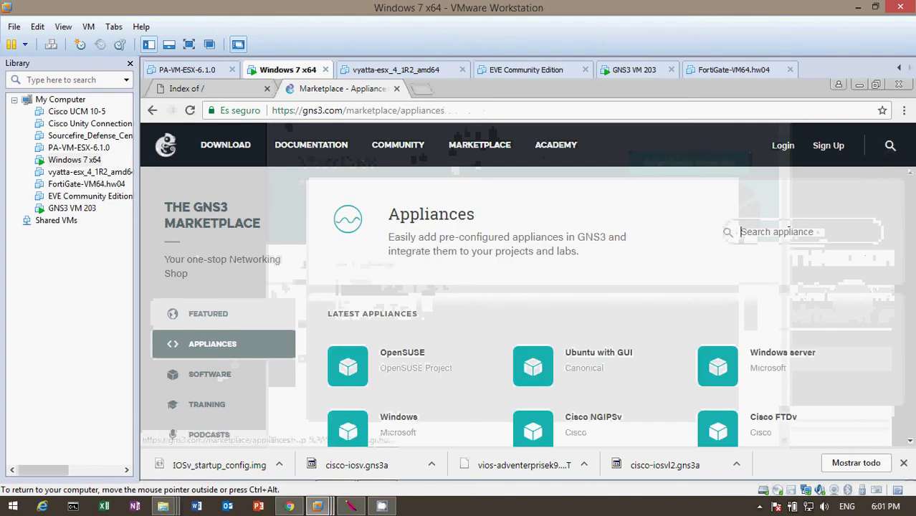
{"action": "type", "text": "asav"}
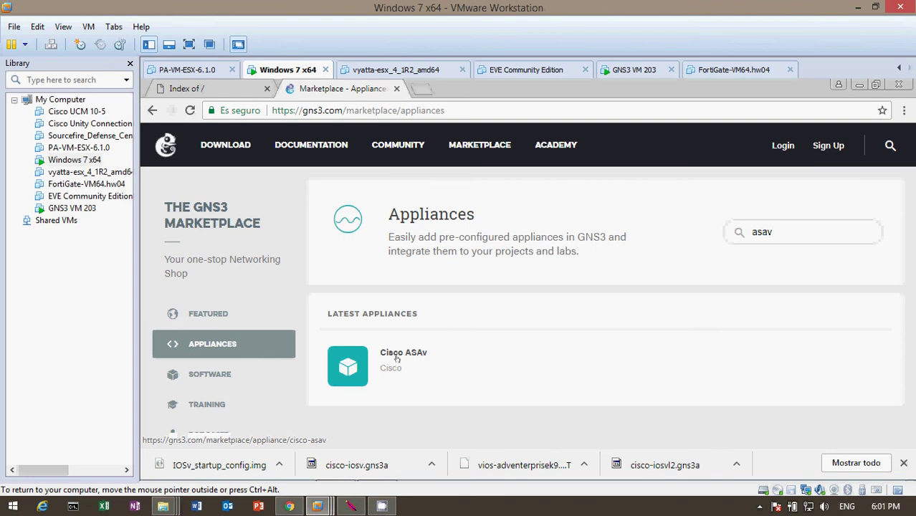
{"action": "left_click", "coordinate": [396, 359]}
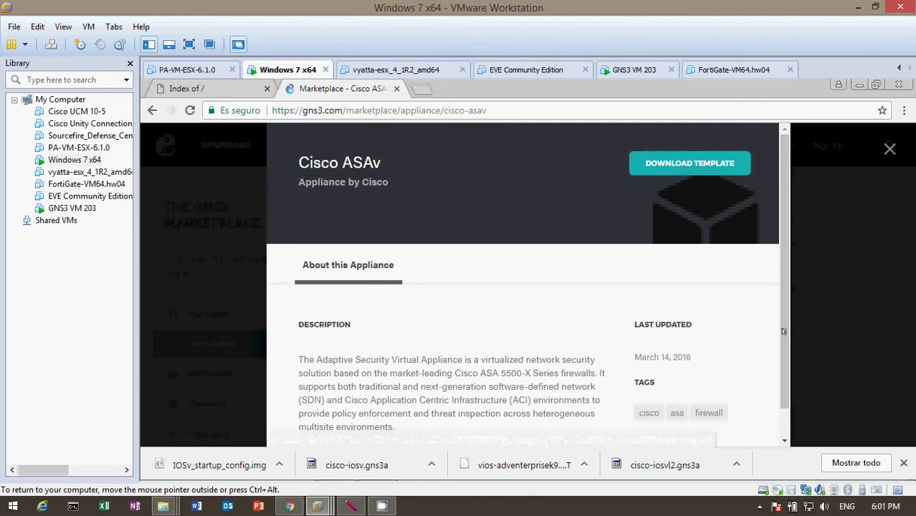
{"action": "scroll", "coordinate": [786, 330], "scroll_direction": "down", "scroll_amount": 1}
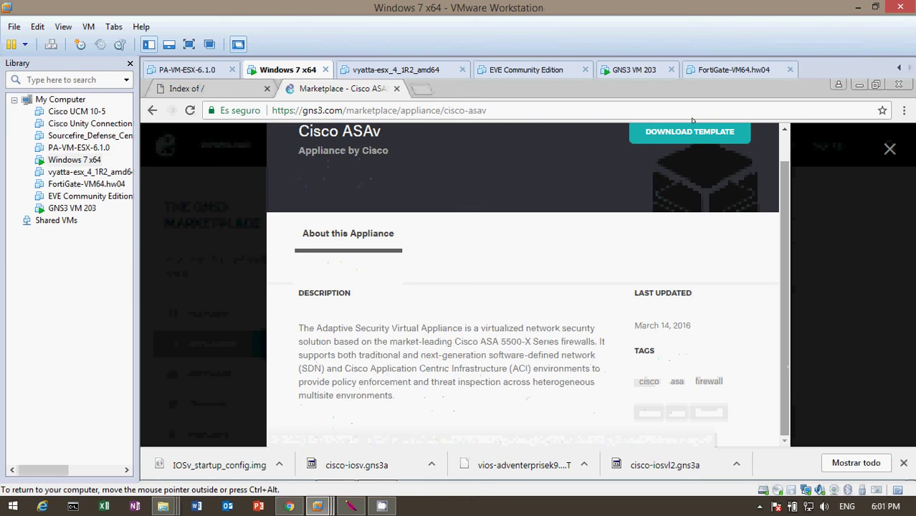
{"action": "left_click", "coordinate": [890, 149]}
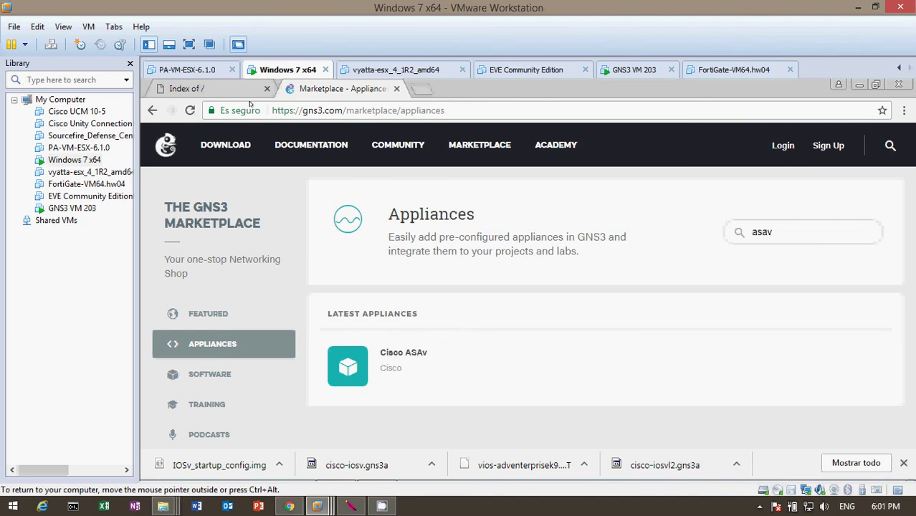
{"action": "left_click", "coordinate": [857, 85]}
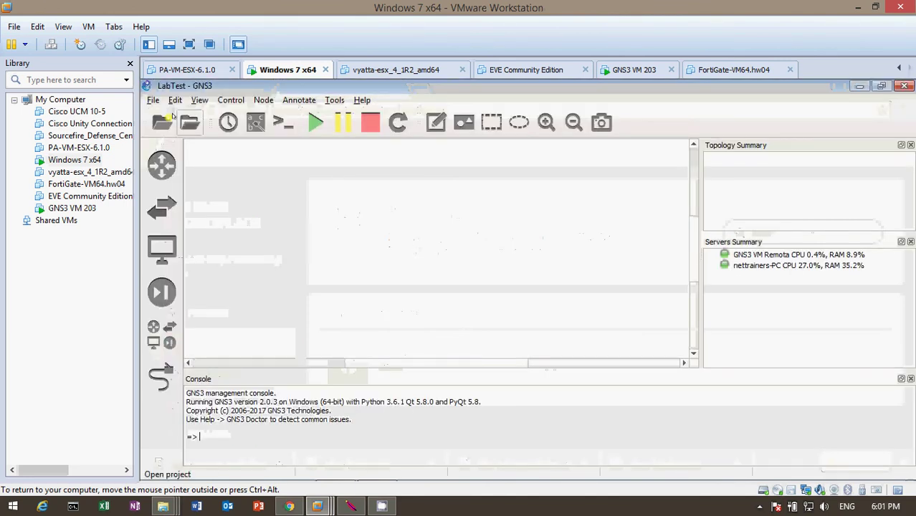
Import cisco-asav.gns3a from Downloads onto the GNS3 VM Remota server, reaching the required files list.
{"action": "left_click", "coordinate": [153, 100]}
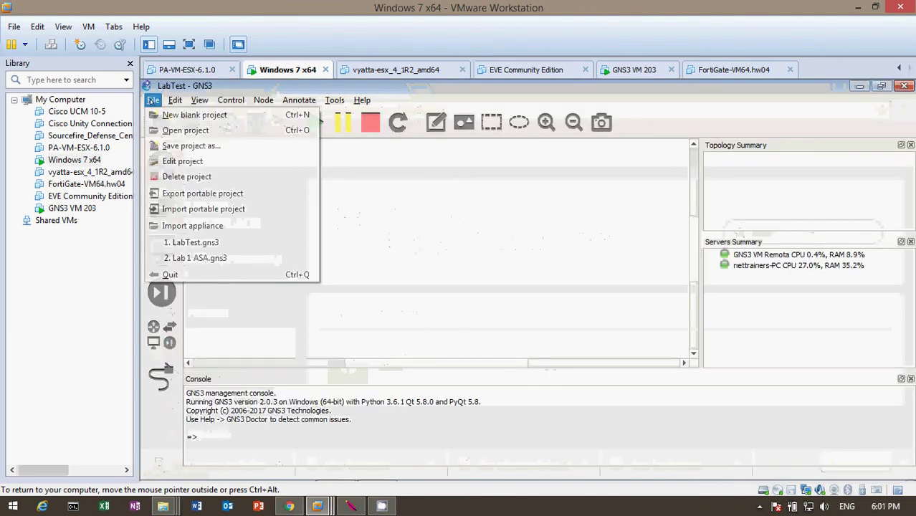
{"action": "left_click", "coordinate": [194, 227]}
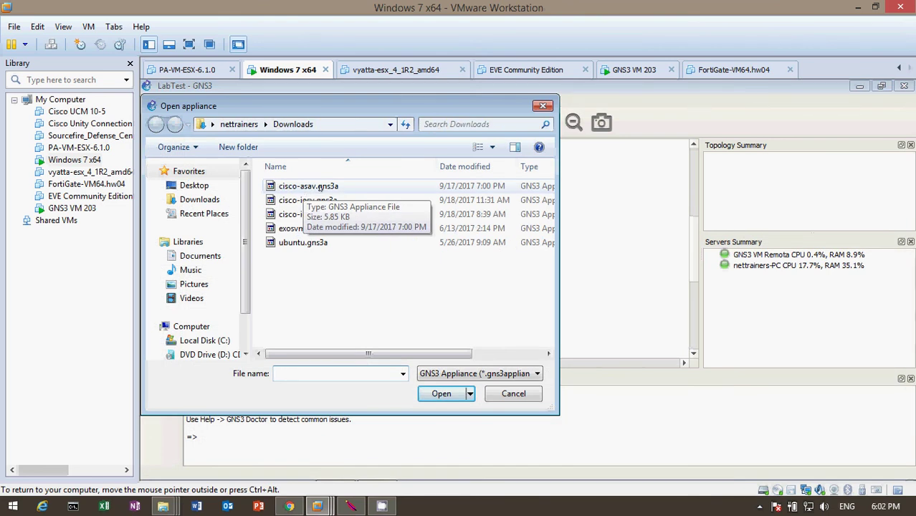
{"action": "left_click", "coordinate": [320, 188]}
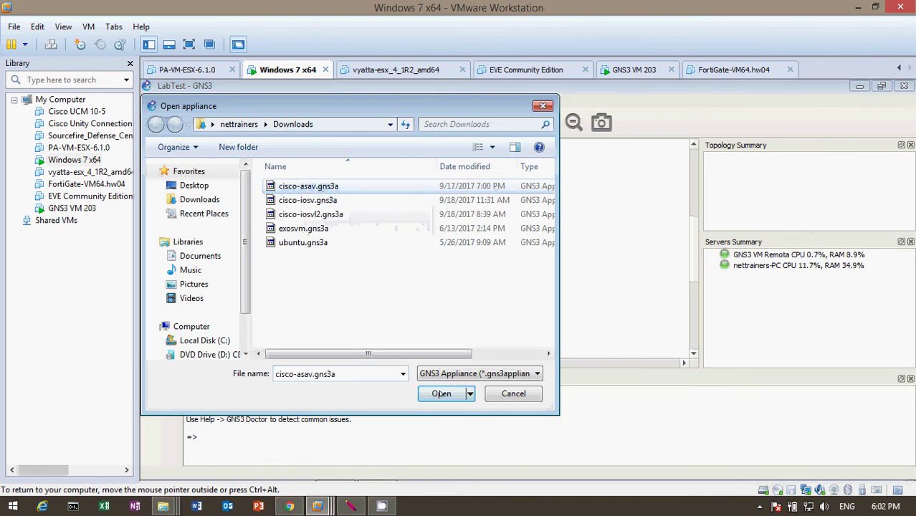
{"action": "left_click", "coordinate": [441, 394]}
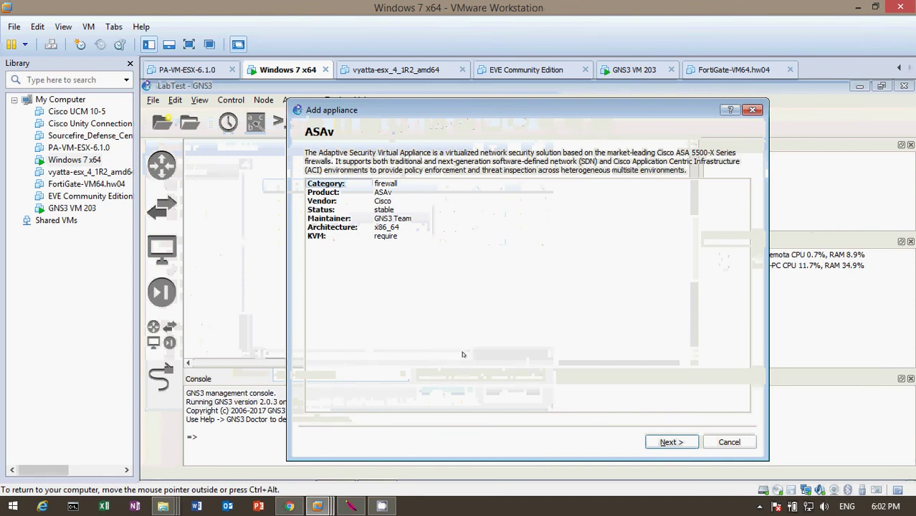
{"action": "left_click", "coordinate": [668, 443]}
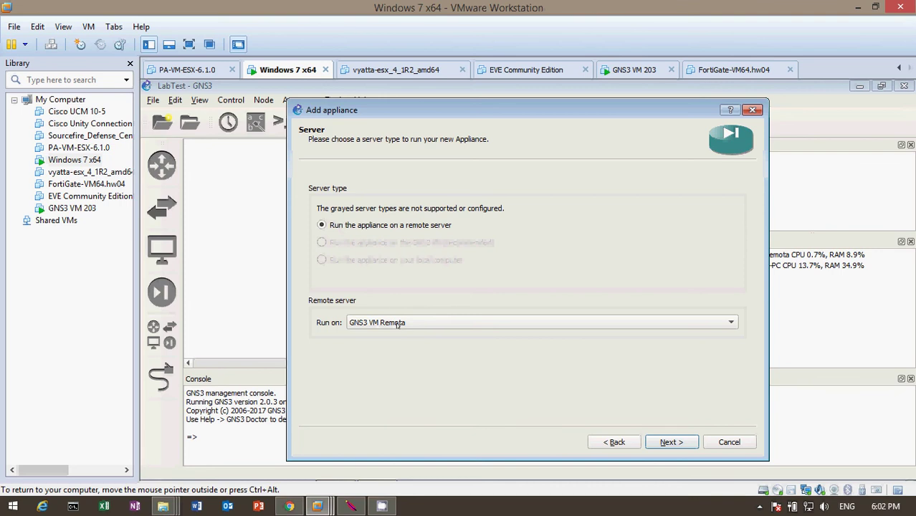
{"action": "left_click", "coordinate": [684, 445]}
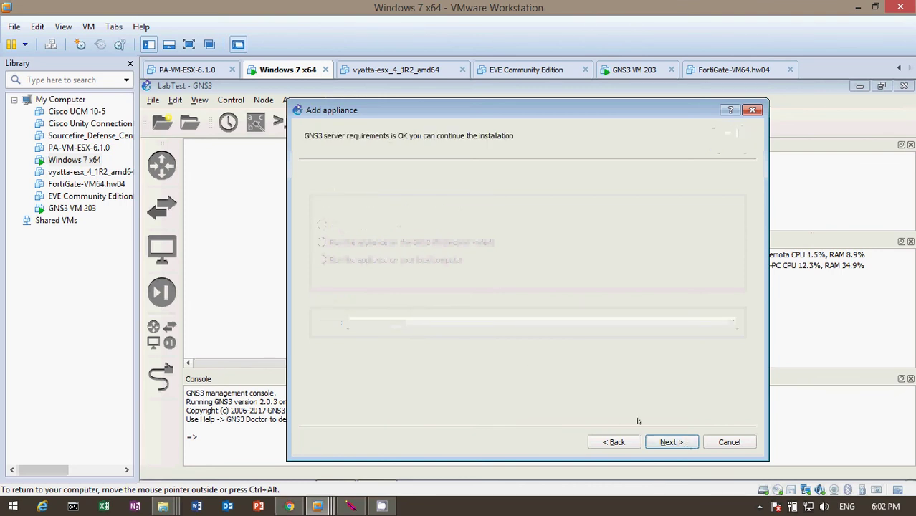
{"action": "left_click", "coordinate": [668, 441]}
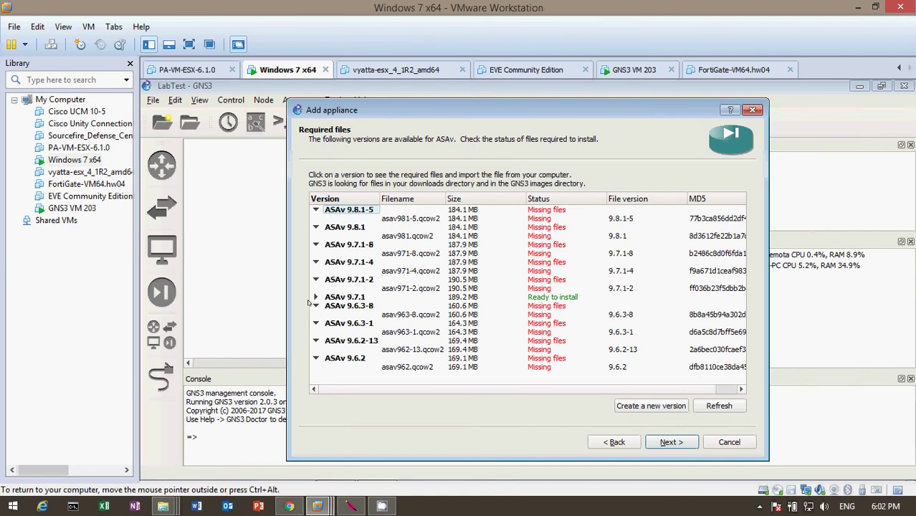
Select the asav971.qcow2 image under ASAv 9.7.1 and confirm installing that version.
{"action": "left_click", "coordinate": [315, 298]}
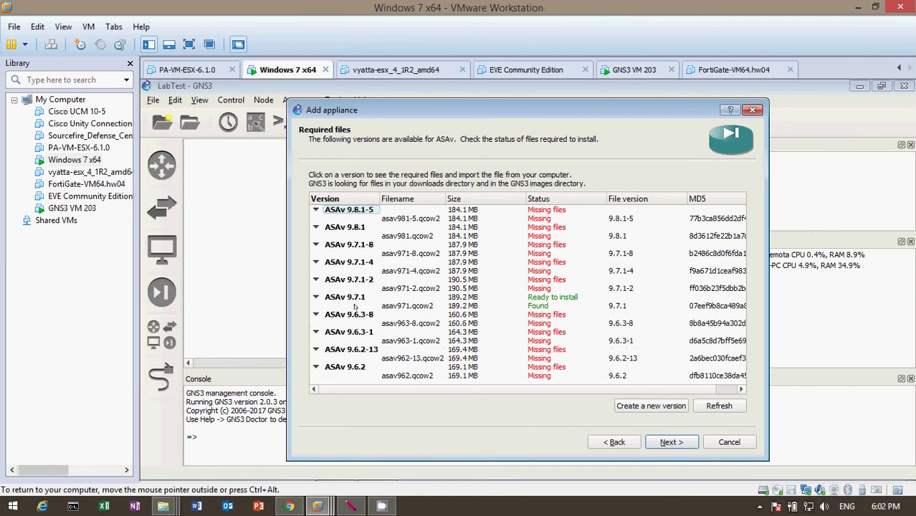
{"action": "left_click", "coordinate": [424, 308]}
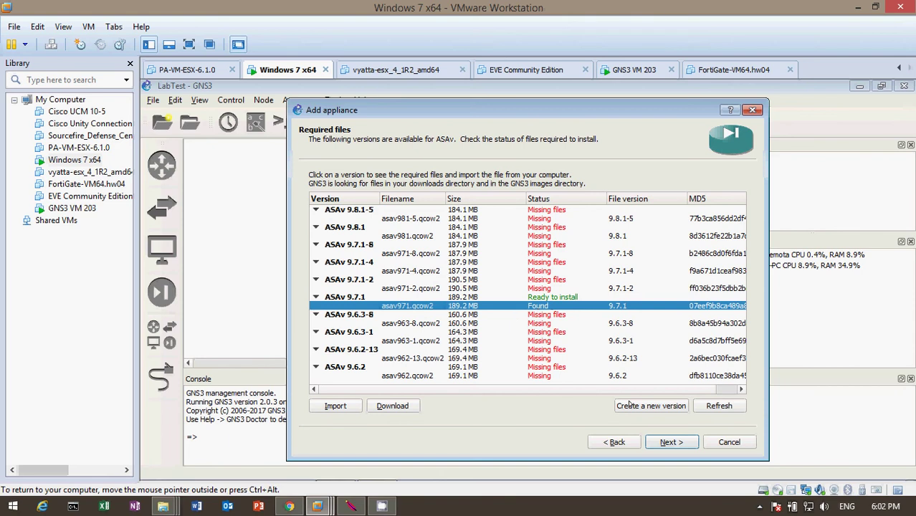
{"action": "left_click", "coordinate": [664, 443]}
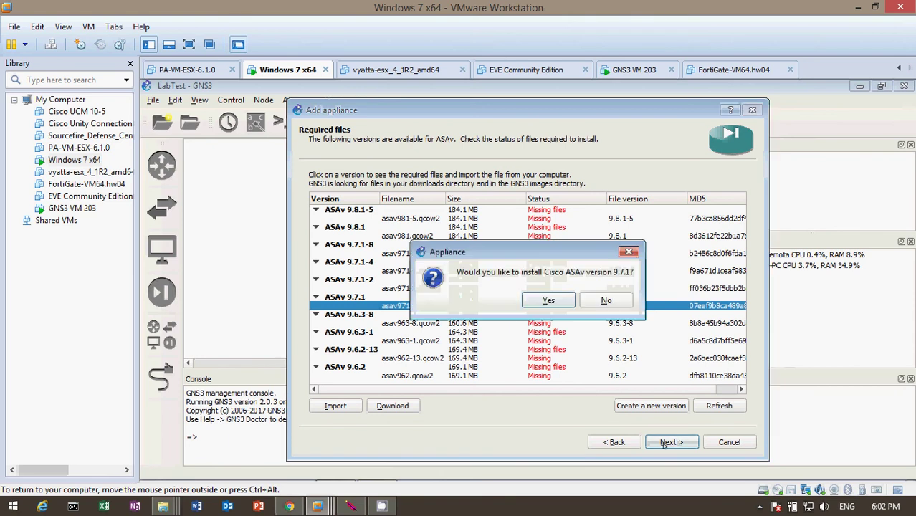
{"action": "left_click", "coordinate": [543, 300]}
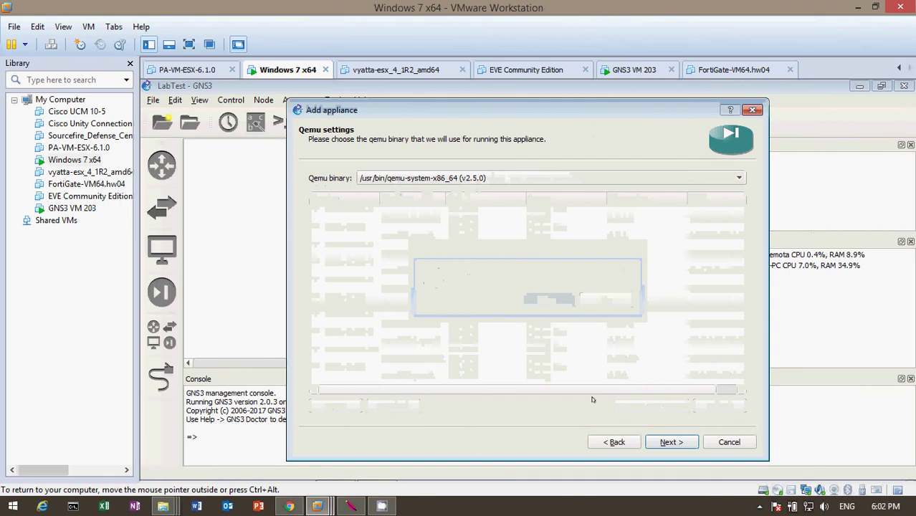
Accept the default Qemu binary and settings, then save the appliance as 'Cisco ASAv 9.7.1 2'.
{"action": "left_click", "coordinate": [671, 443]}
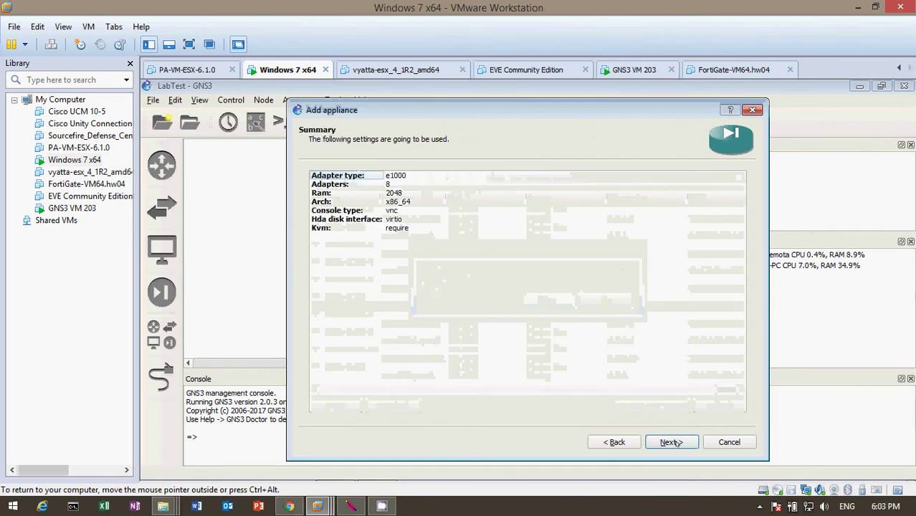
{"action": "left_click", "coordinate": [671, 442]}
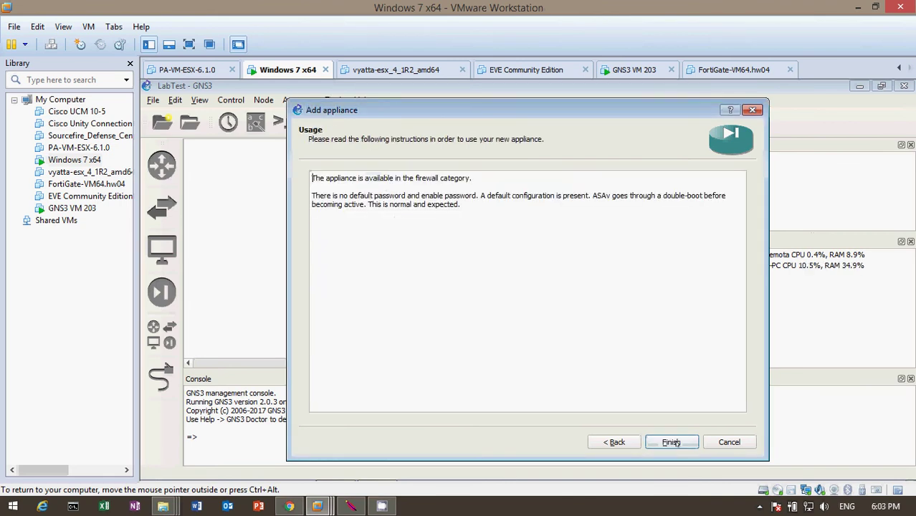
{"action": "left_click", "coordinate": [672, 443]}
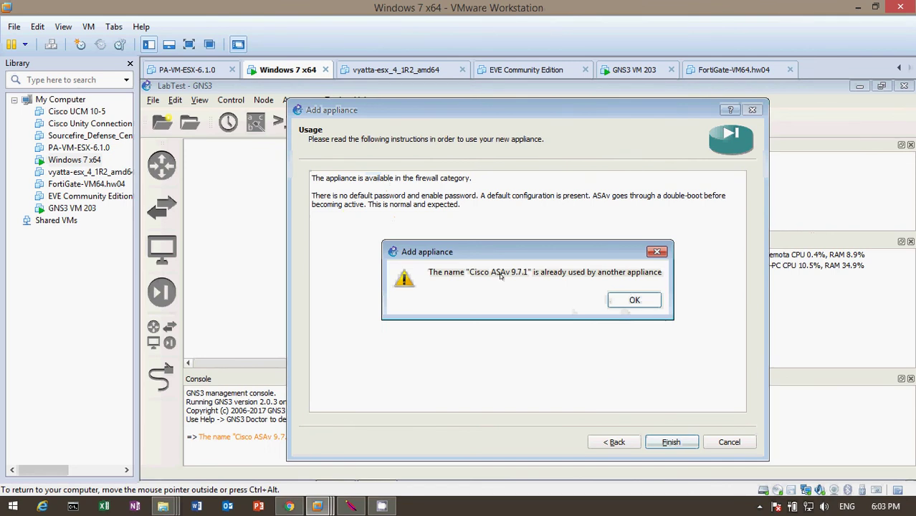
{"action": "left_click", "coordinate": [619, 300]}
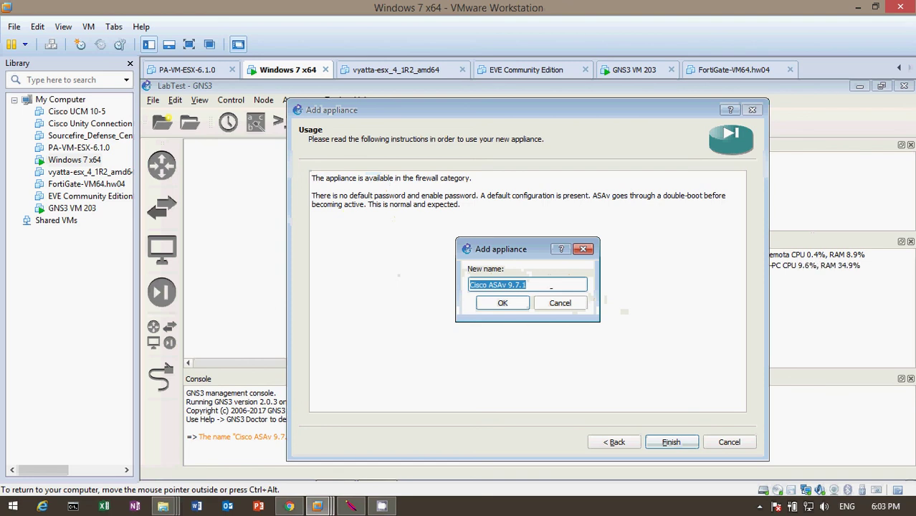
{"action": "left_click", "coordinate": [557, 284]}
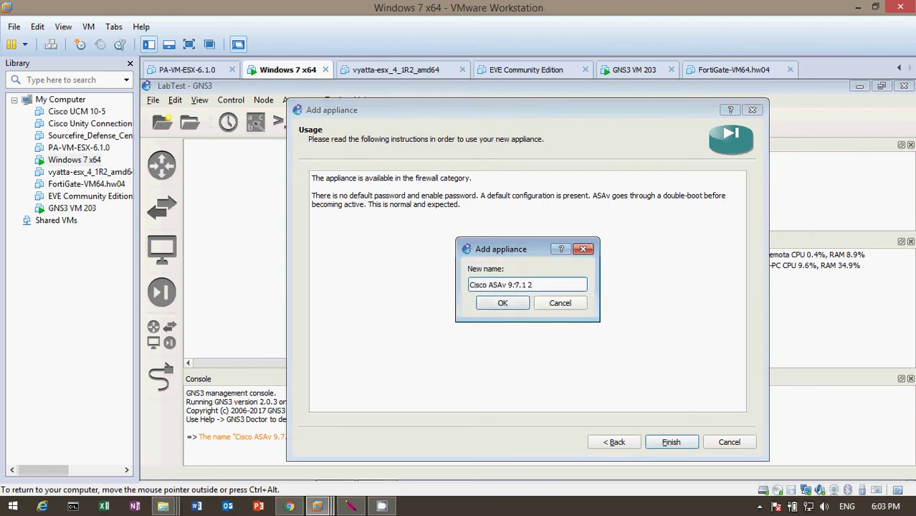
{"action": "left_click", "coordinate": [503, 303]}
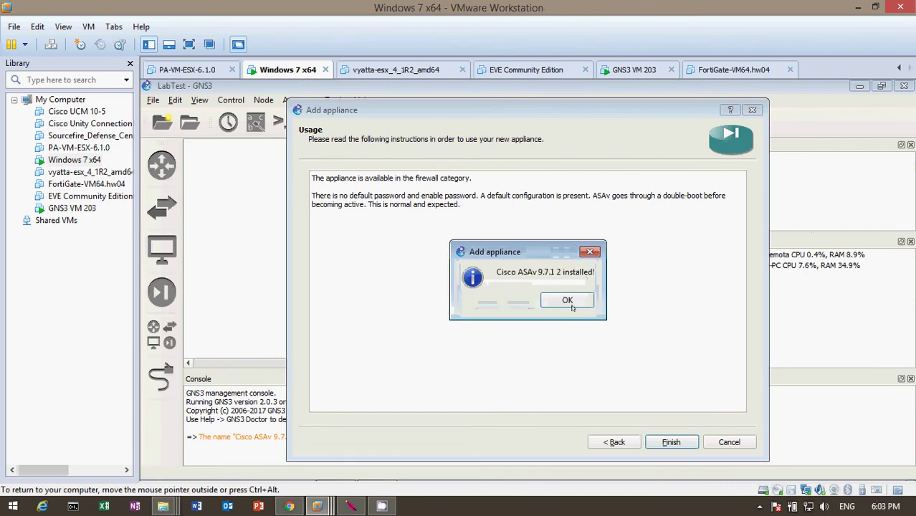
{"action": "left_click", "coordinate": [568, 302]}
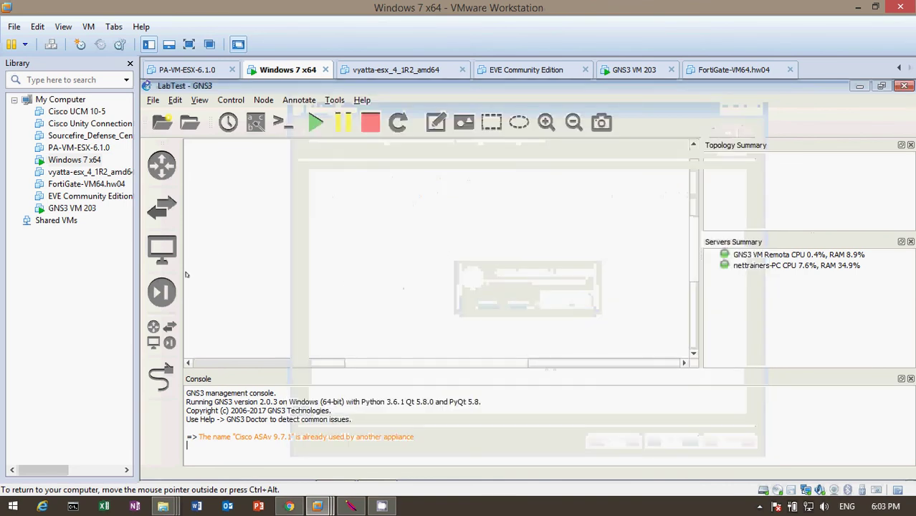
Place a Cisco ASAv 9.7.1 2 node in the upper left of the topology and start it.
{"action": "left_click", "coordinate": [162, 291]}
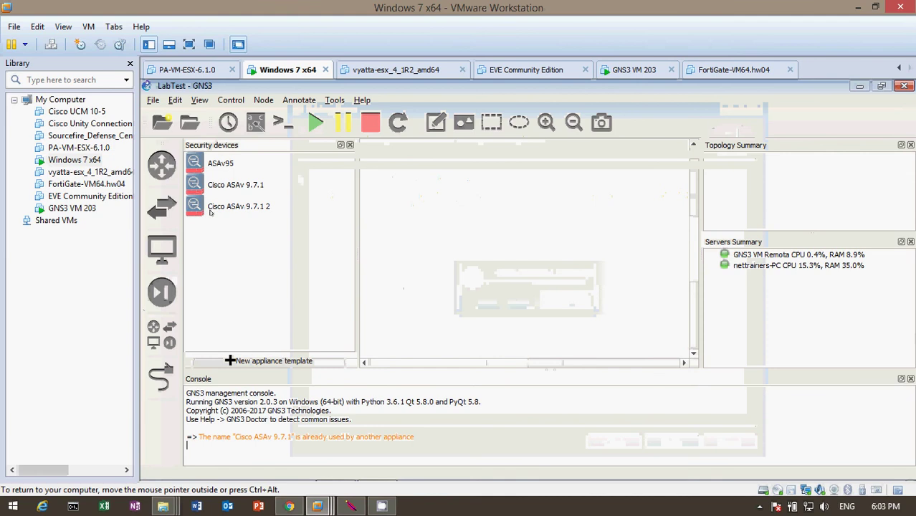
{"action": "left_click_drag", "start_coordinate": [242, 212], "coordinate": [506, 224]}
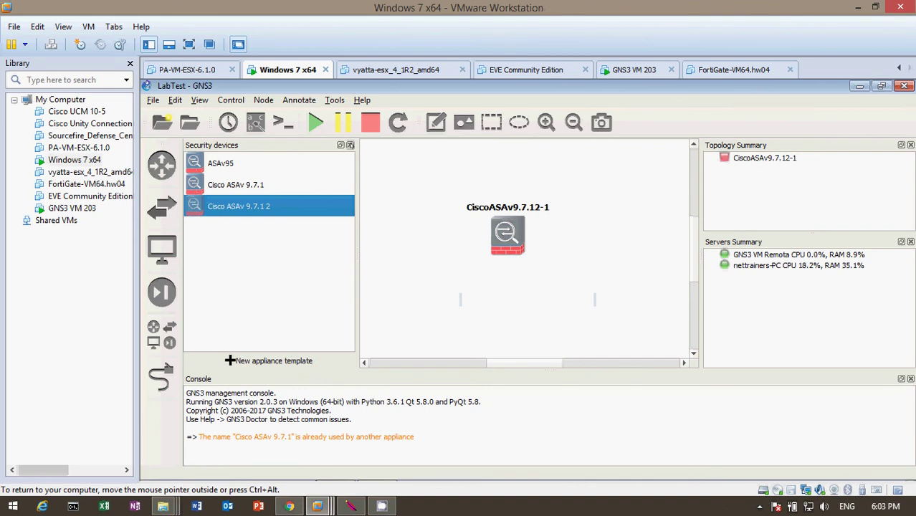
{"action": "left_click", "coordinate": [350, 145]}
{"action": "left_click_drag", "start_coordinate": [424, 237], "coordinate": [272, 205]}
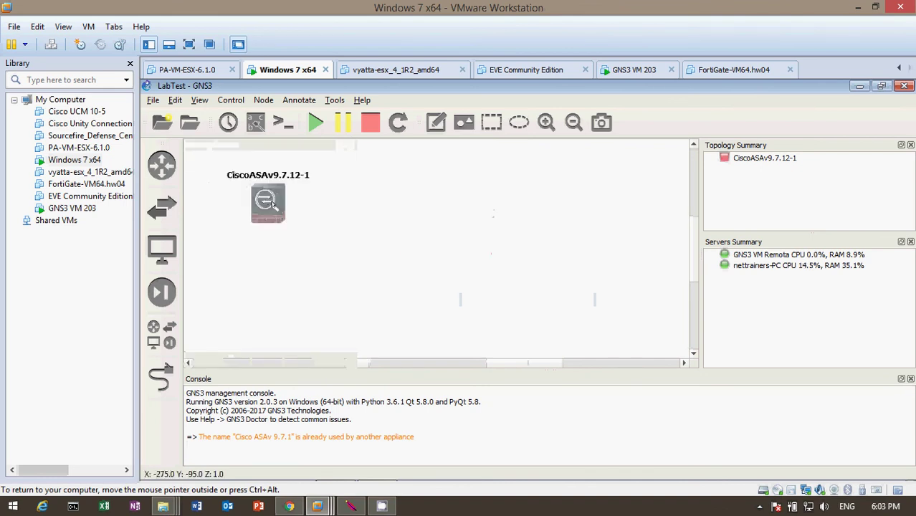
{"action": "right_click", "coordinate": [273, 205]}
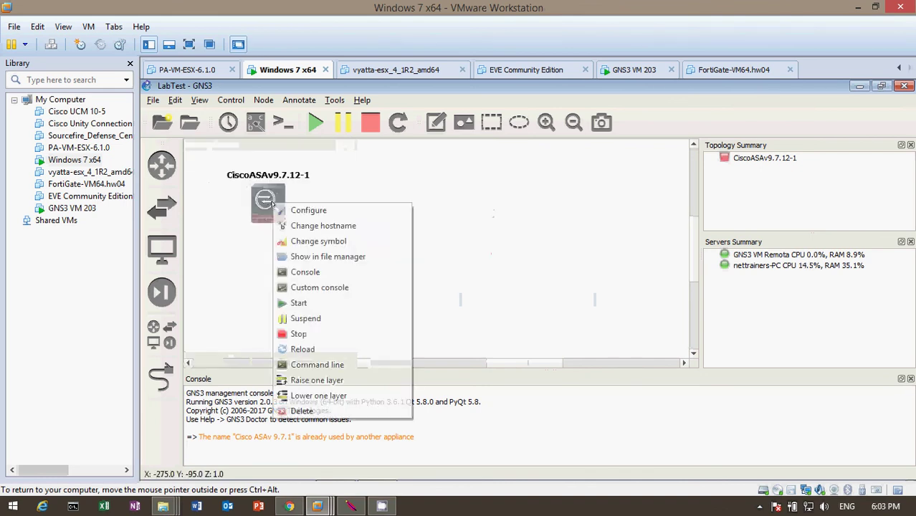
{"action": "left_click", "coordinate": [328, 303]}
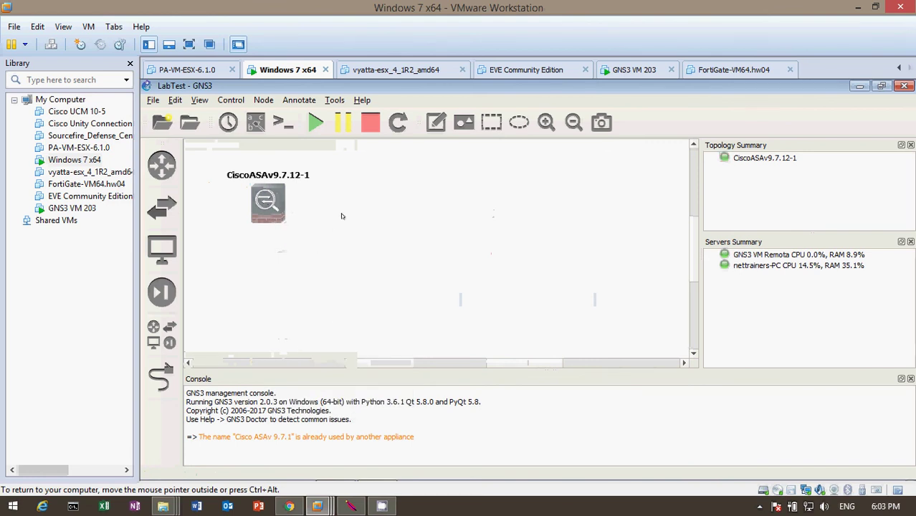
{"action": "double_click", "coordinate": [275, 208]}
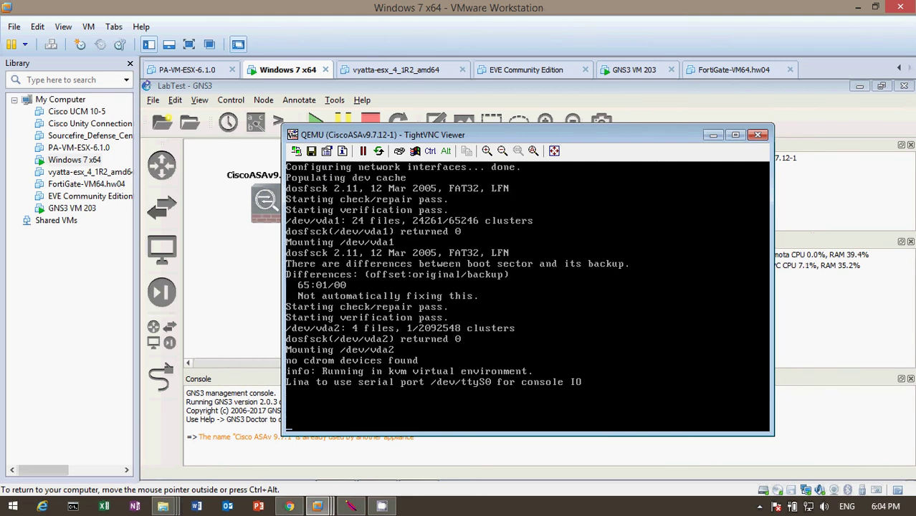
{"action": "left_click", "coordinate": [759, 136]}
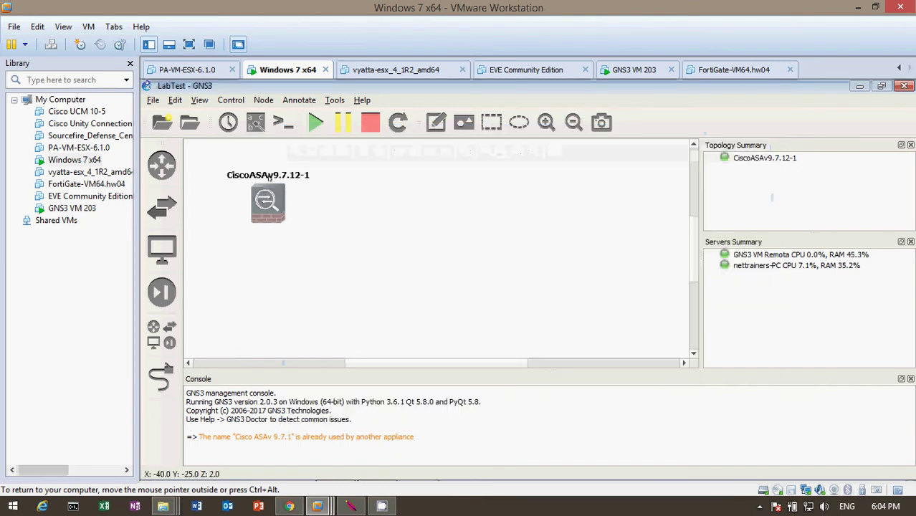
Stop the CiscoASAv9.7.12-1 node, change its console type from vnc to telnet, and restart it.
{"action": "right_click", "coordinate": [270, 200]}
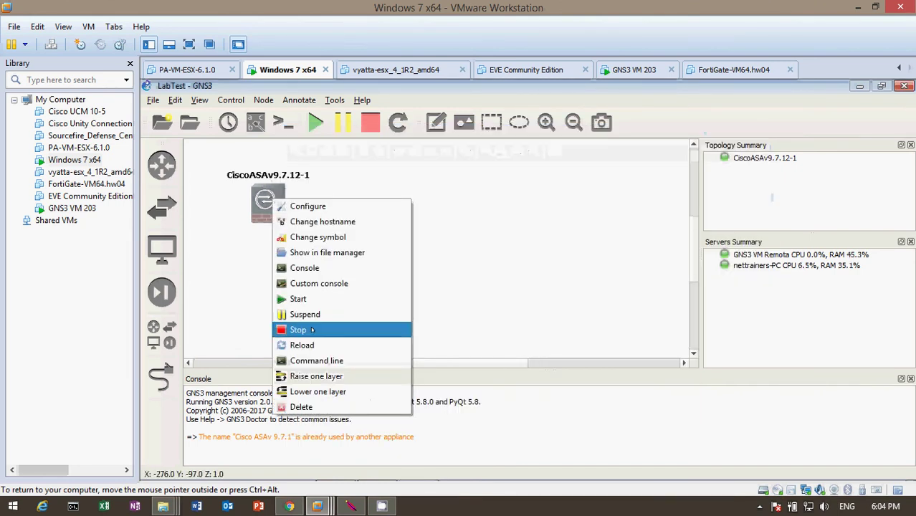
{"action": "left_click", "coordinate": [312, 330]}
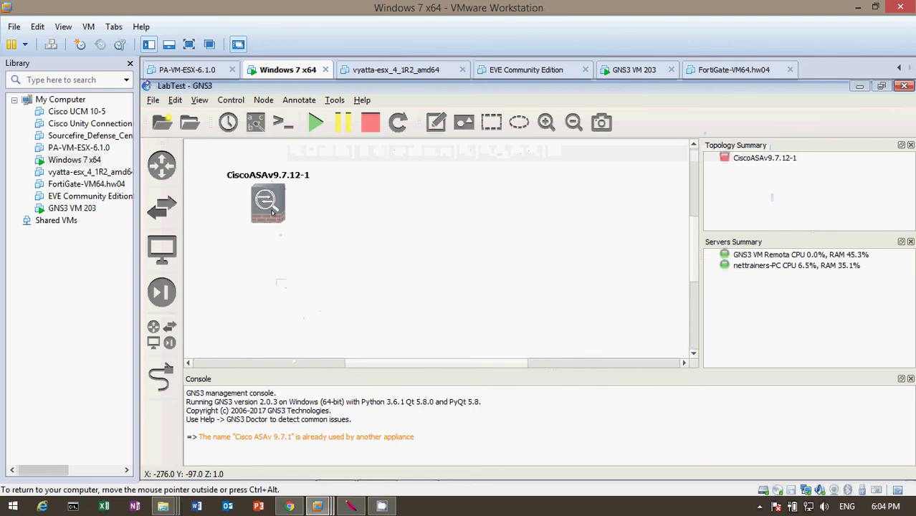
{"action": "right_click", "coordinate": [267, 205]}
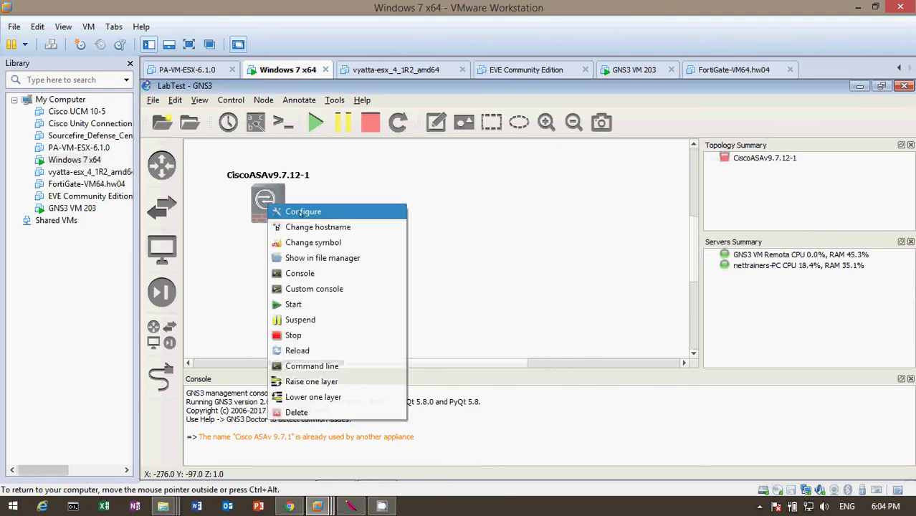
{"action": "left_click", "coordinate": [306, 212]}
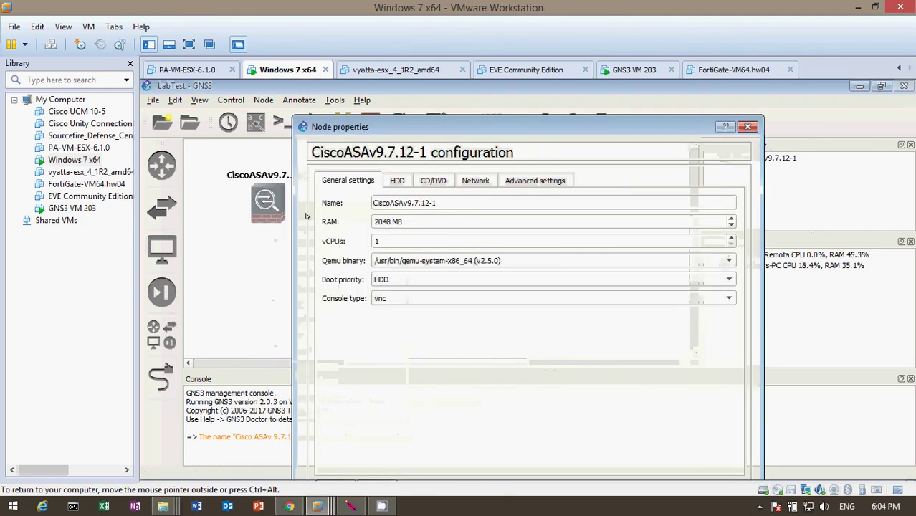
{"action": "left_click", "coordinate": [399, 300]}
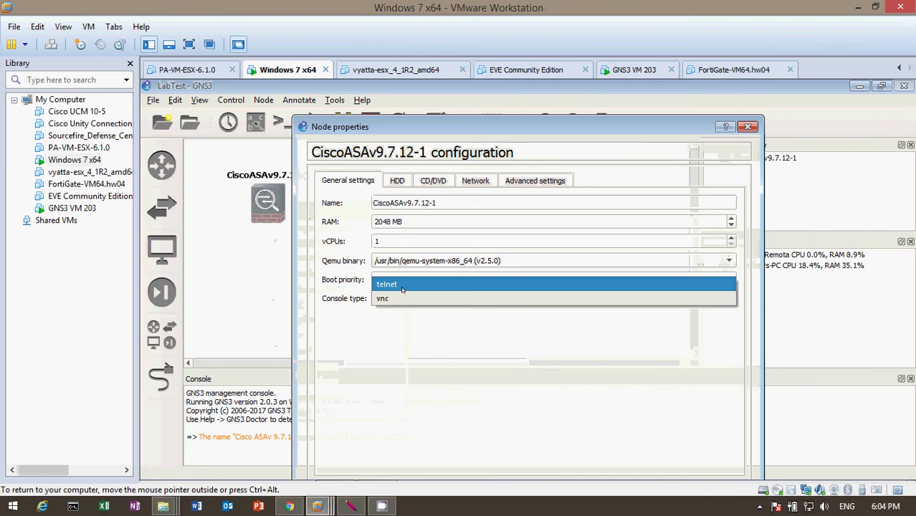
{"action": "left_click", "coordinate": [402, 287]}
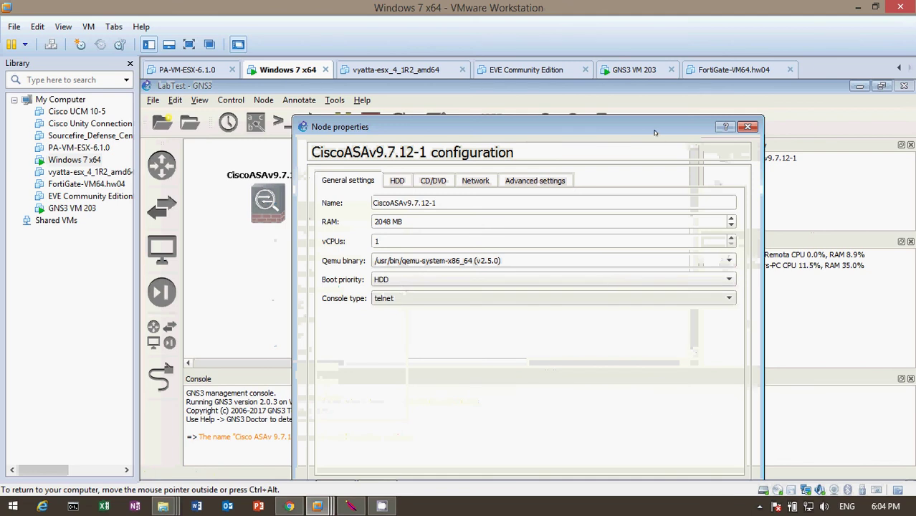
{"action": "left_click_drag", "start_coordinate": [652, 124], "coordinate": [691, 89]}
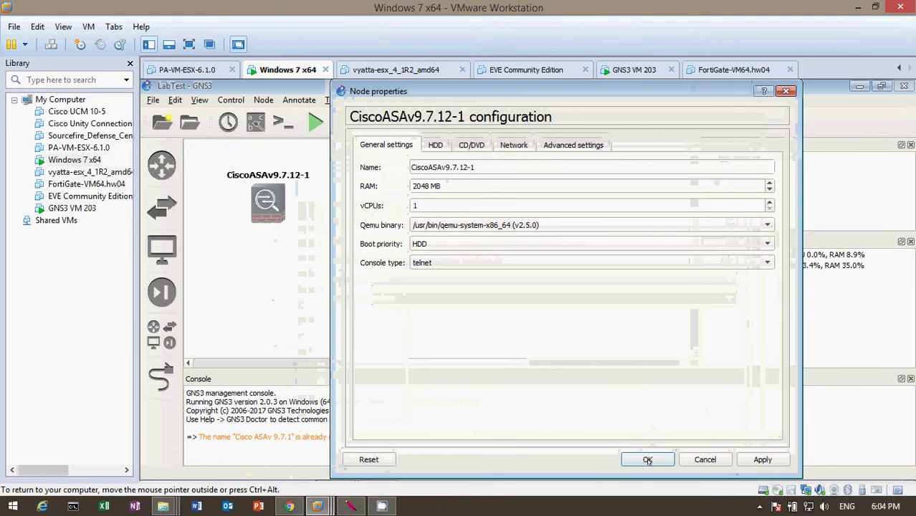
{"action": "left_click", "coordinate": [648, 460]}
{"action": "right_click", "coordinate": [271, 198]}
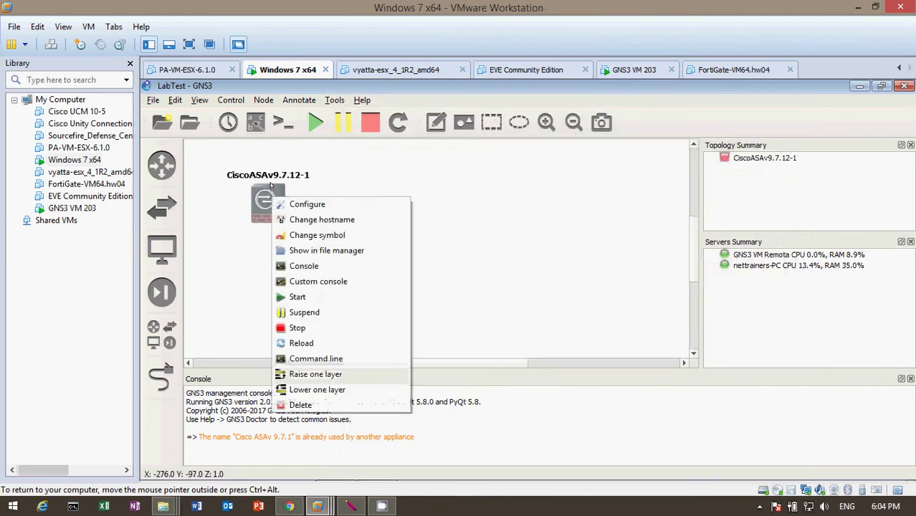
{"action": "left_click", "coordinate": [321, 299]}
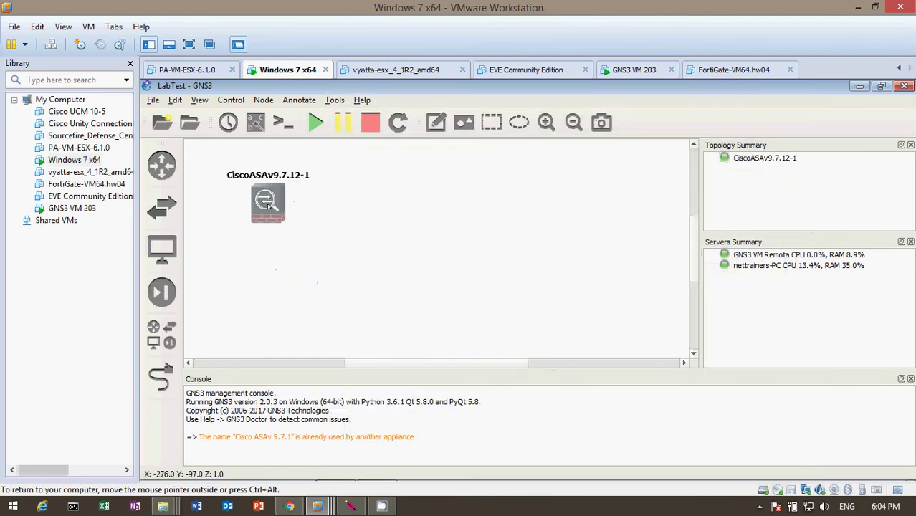
Open the CiscoASAv9.7.12-1 telnet console and move it aside while ASAv boot messages print.
{"action": "right_click", "coordinate": [268, 206]}
{"action": "left_click", "coordinate": [318, 277]}
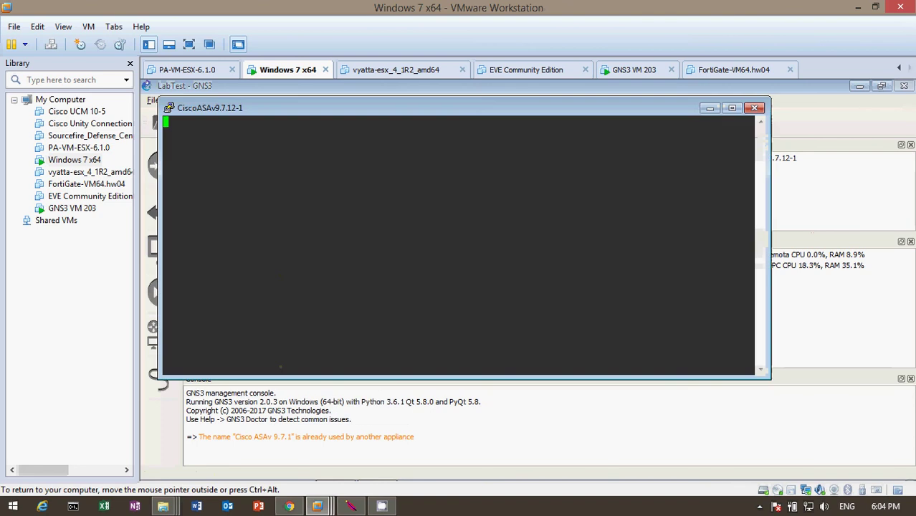
{"action": "left_click_drag", "start_coordinate": [343, 109], "coordinate": [513, 168]}
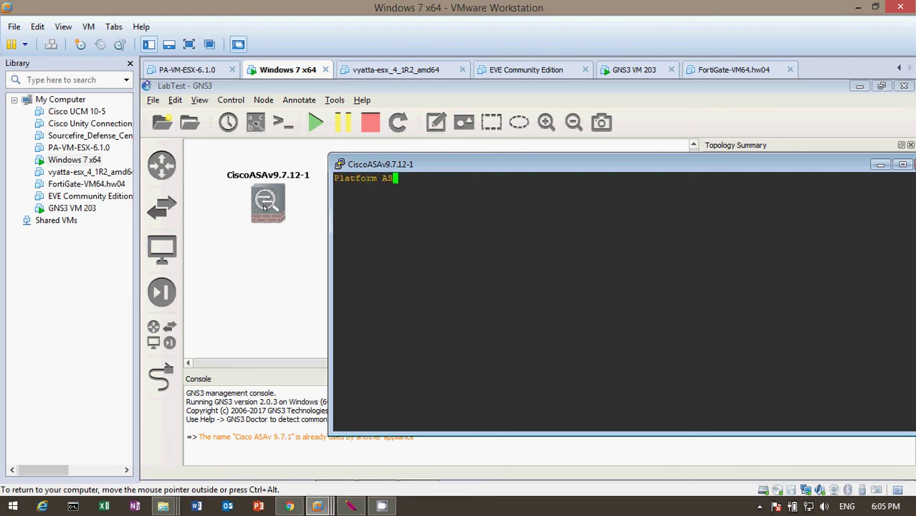
{"action": "left_click", "coordinate": [221, 211]}
Switch the Cisco ASAv 9.7.1 2 Qemu VM template's console type from vnc to telnet.
{"action": "left_click", "coordinate": [175, 100]}
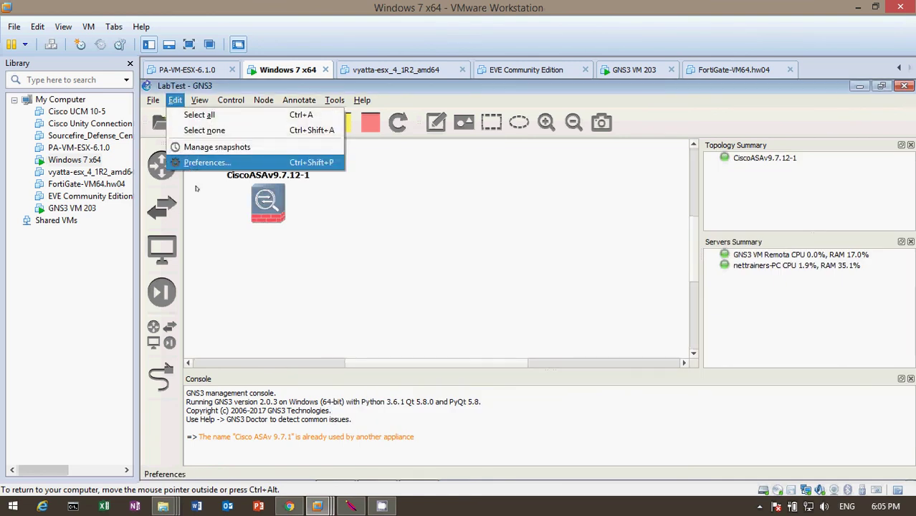
{"action": "left_click", "coordinate": [224, 164]}
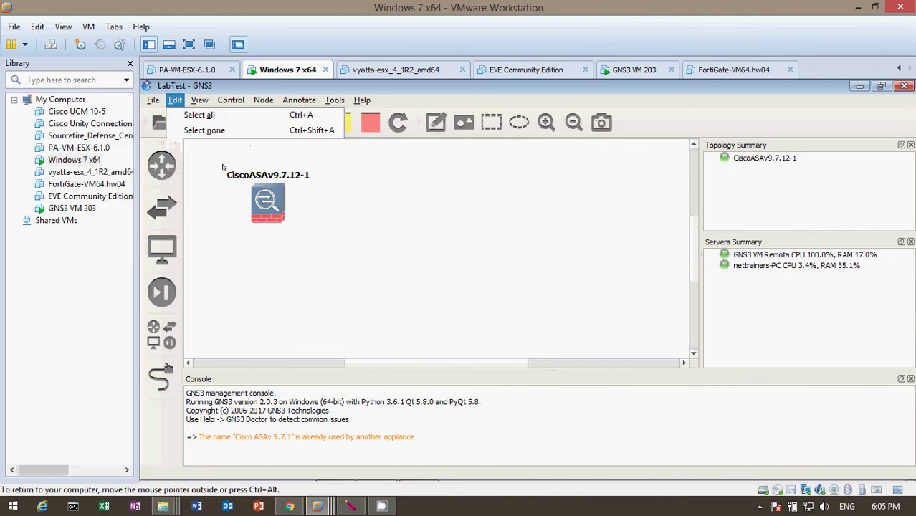
{"action": "left_click", "coordinate": [223, 315]}
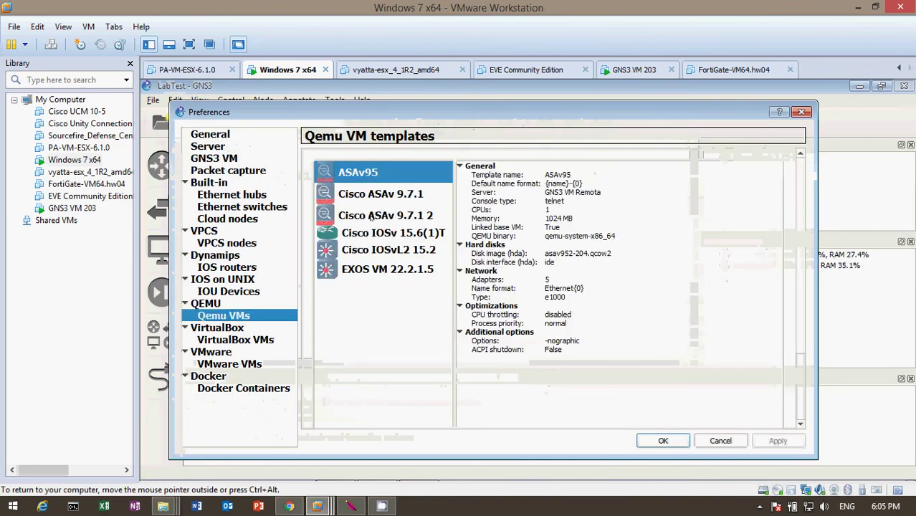
{"action": "left_click", "coordinate": [420, 215]}
{"action": "scroll", "coordinate": [801, 401], "scroll_direction": "down", "scroll_amount": 3}
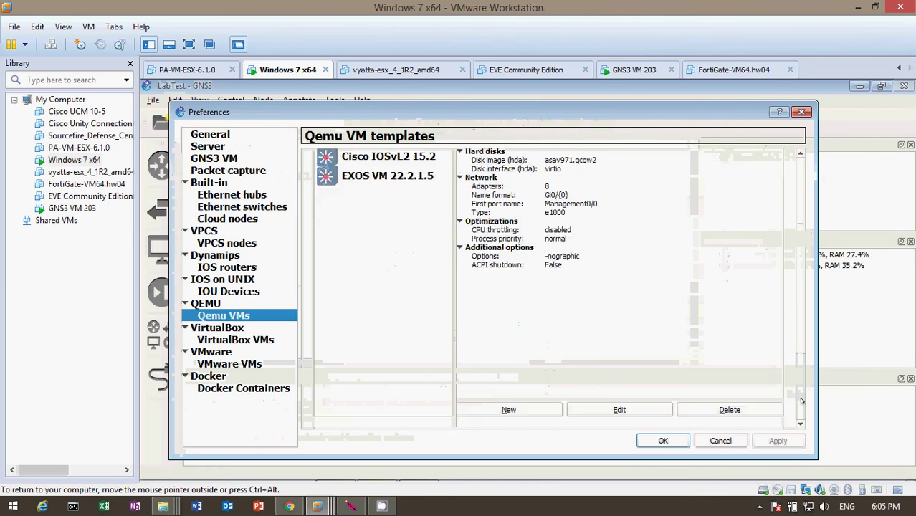
{"action": "left_click", "coordinate": [619, 409]}
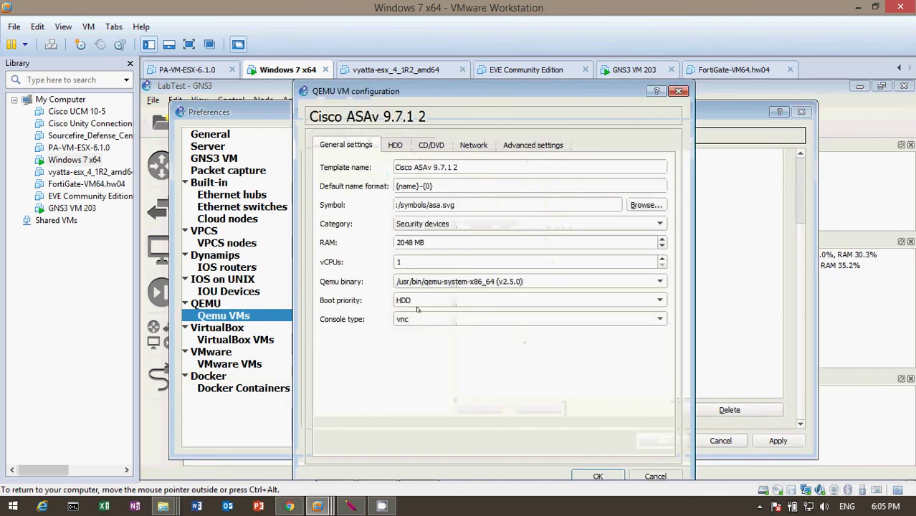
{"action": "left_click", "coordinate": [411, 321]}
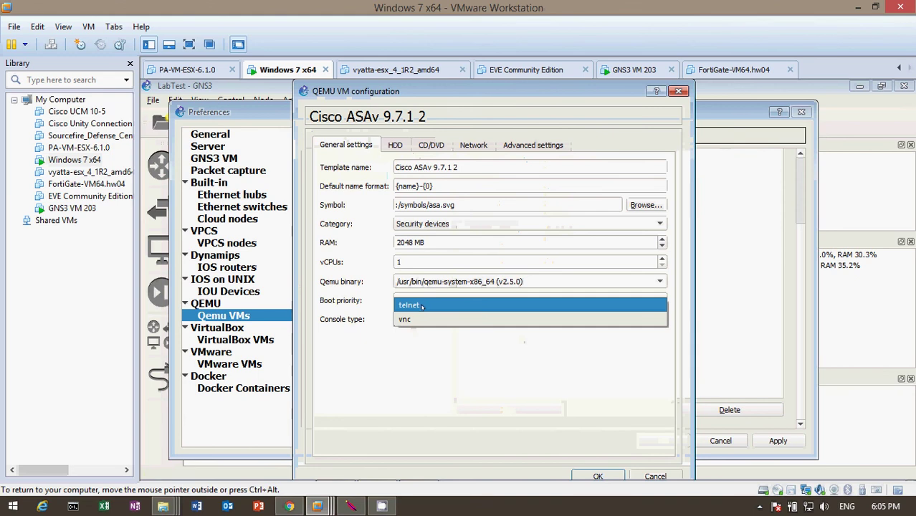
{"action": "left_click", "coordinate": [423, 306]}
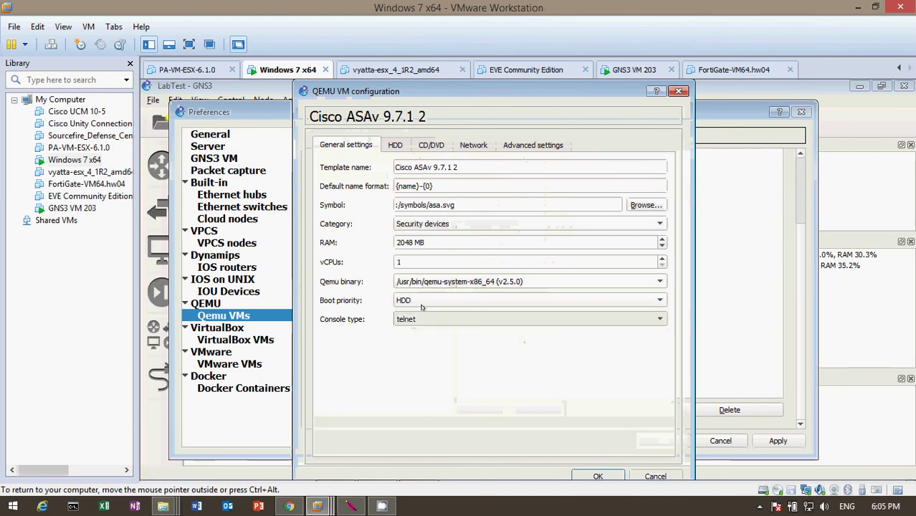
{"action": "left_click", "coordinate": [597, 476]}
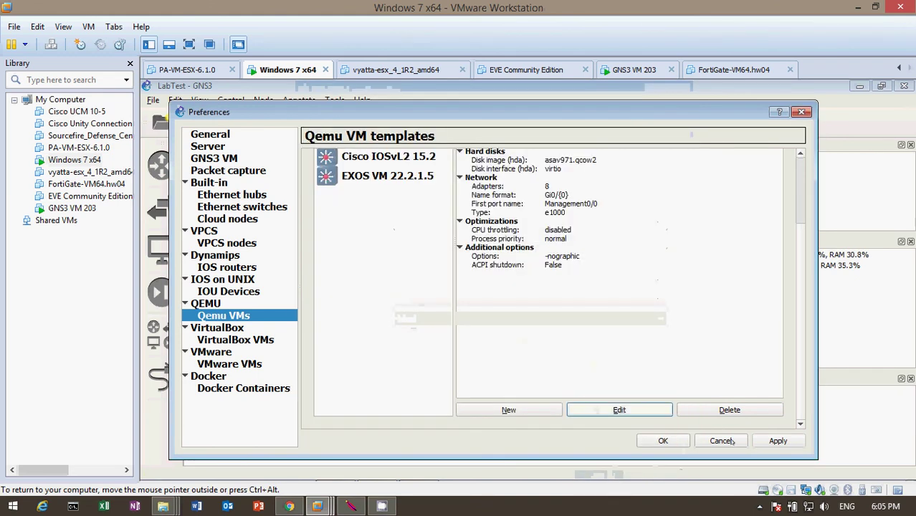
{"action": "left_click", "coordinate": [660, 441]}
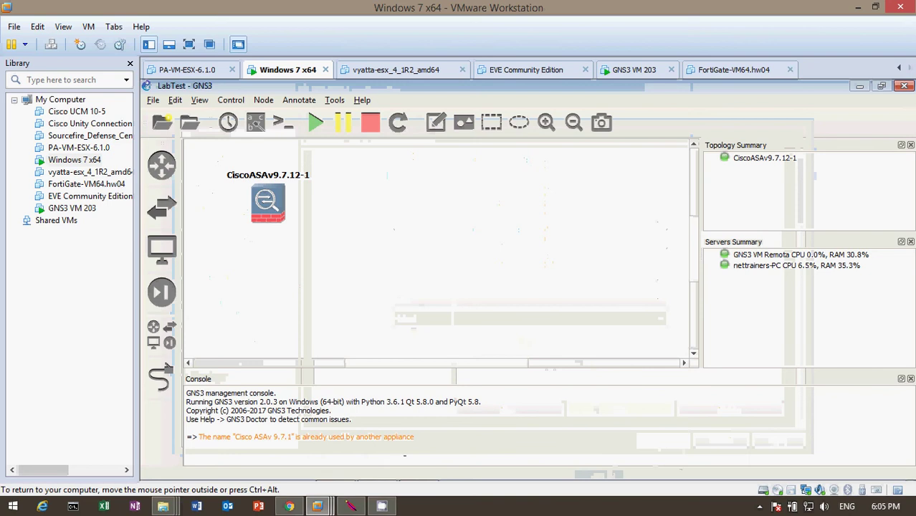
Bring the ASAv console window back to the front and reposition it.
{"action": "mouse_move", "coordinate": [382, 506]}
{"action": "mouse_move", "coordinate": [423, 466]}
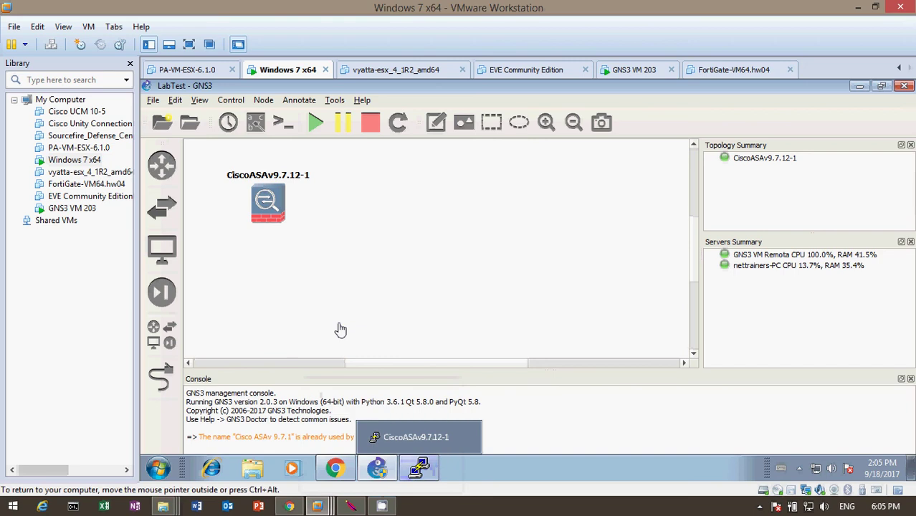
{"action": "left_click", "coordinate": [430, 439]}
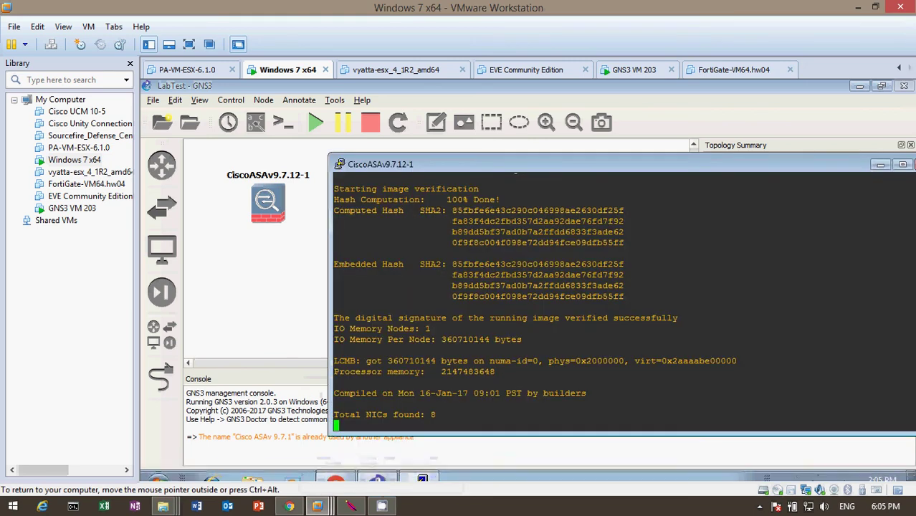
{"action": "left_click_drag", "start_coordinate": [524, 161], "coordinate": [499, 117]}
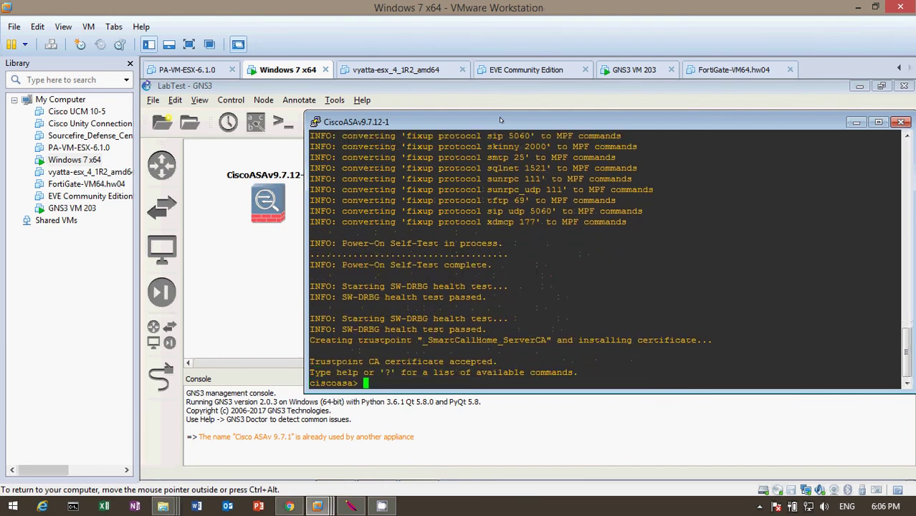
Enter privileged mode with 'en' and run 'sh ver', showing ASA 9.7(1) with 2048 MB RAM.
{"action": "key", "text": "Return"}
{"action": "key", "text": "Return"}
{"action": "key", "text": "Return"}
{"action": "key", "text": "Return"}
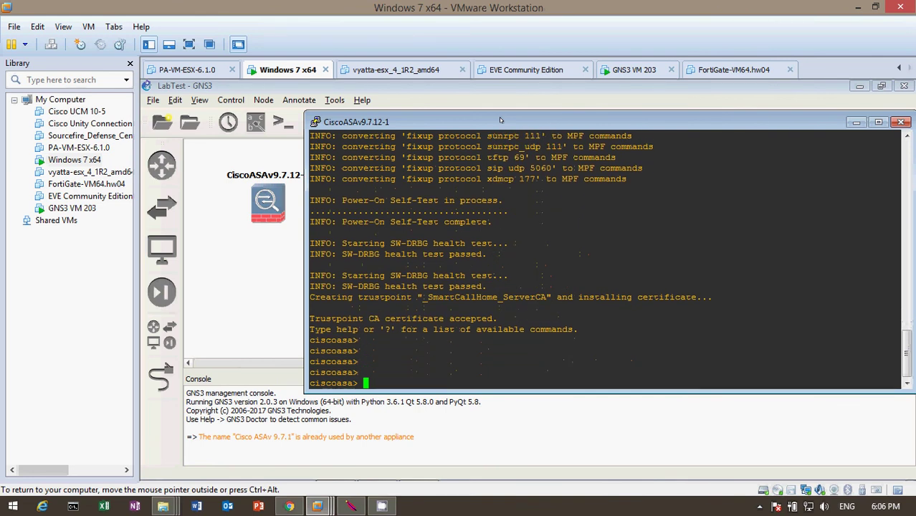
{"action": "type", "text": "en"}
{"action": "key", "text": "Return"}
{"action": "key", "text": "Return"}
{"action": "key", "text": "Return"}
{"action": "key", "text": "Return"}
{"action": "key", "text": "Return"}
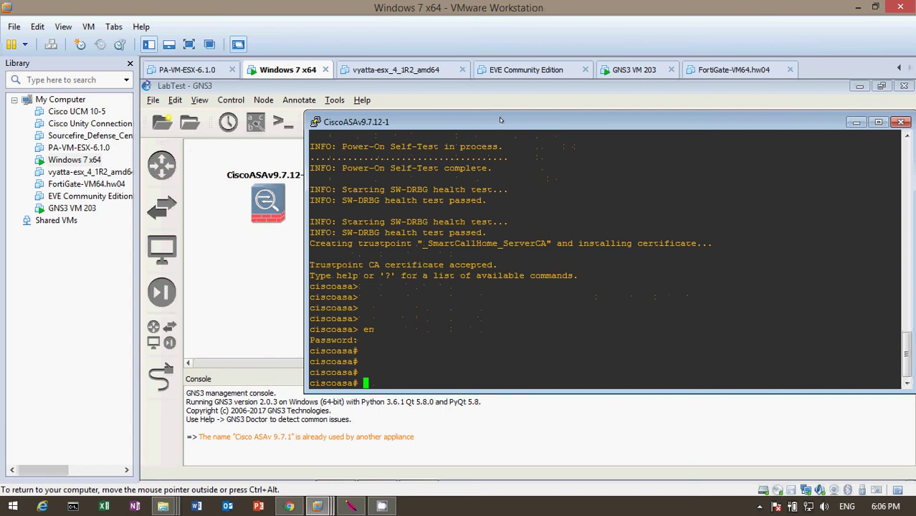
{"action": "type", "text": "sh ver"}
{"action": "key", "text": "Return"}
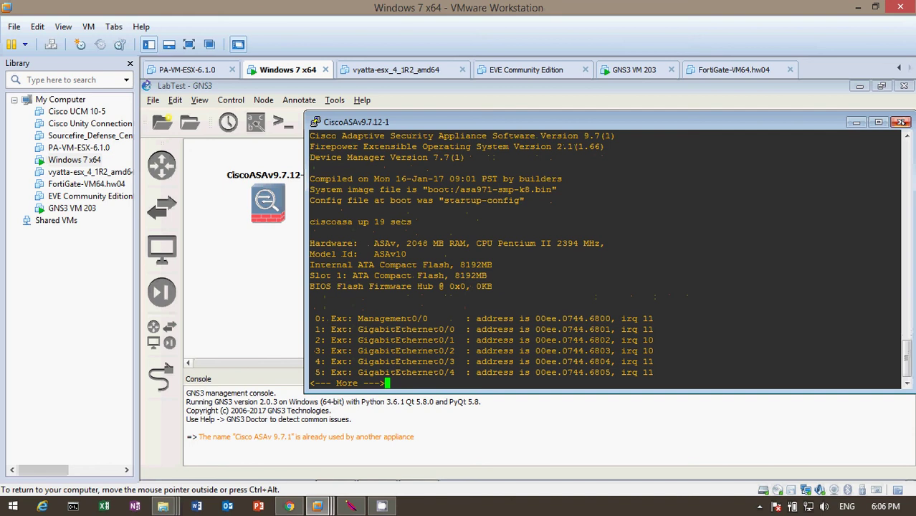
{"action": "key", "text": "q"}
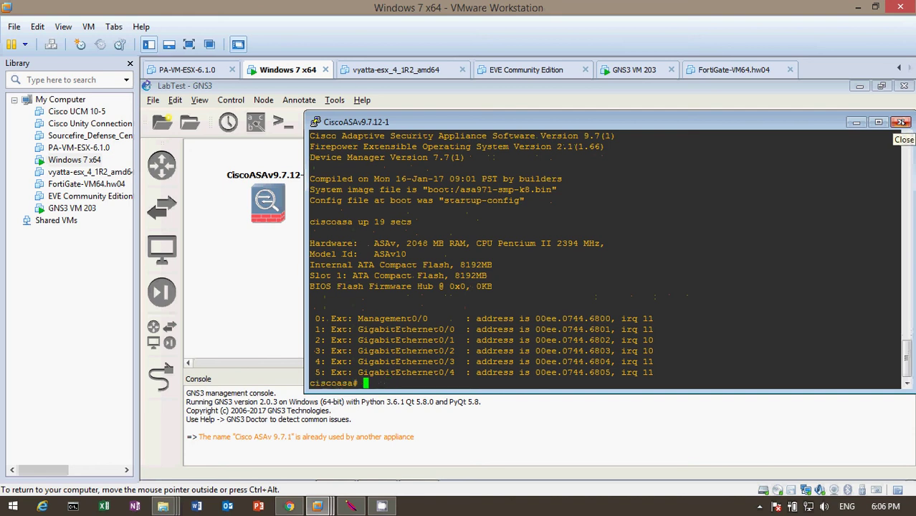
Close the CiscoASAv9.7.12-1 console window.
{"action": "left_click", "coordinate": [901, 122]}
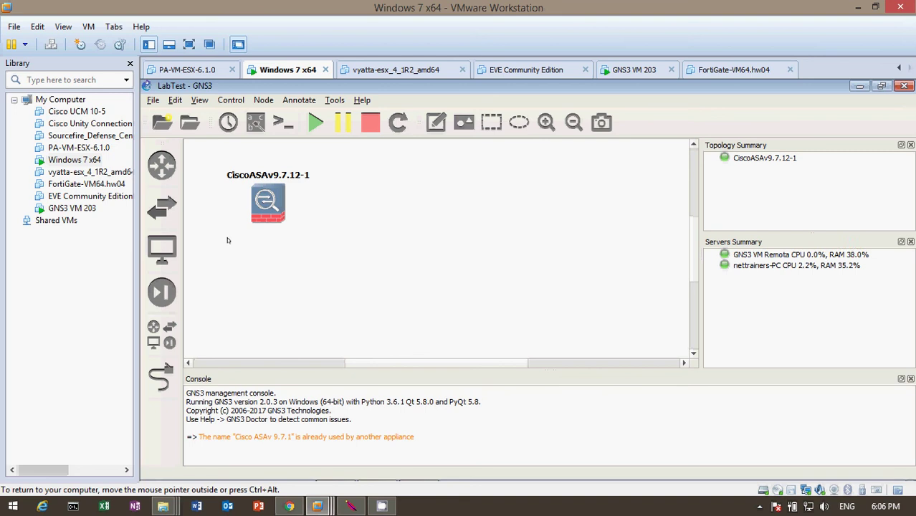
Import the cisco-iosvl2.gns3a appliance file, keeping it on the remote GNS3 VM.
{"action": "left_click", "coordinate": [153, 100]}
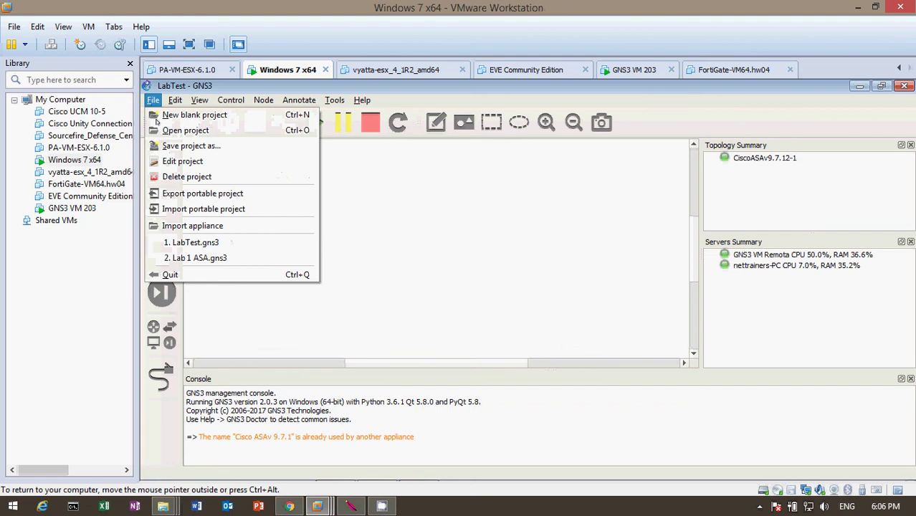
{"action": "left_click", "coordinate": [194, 226]}
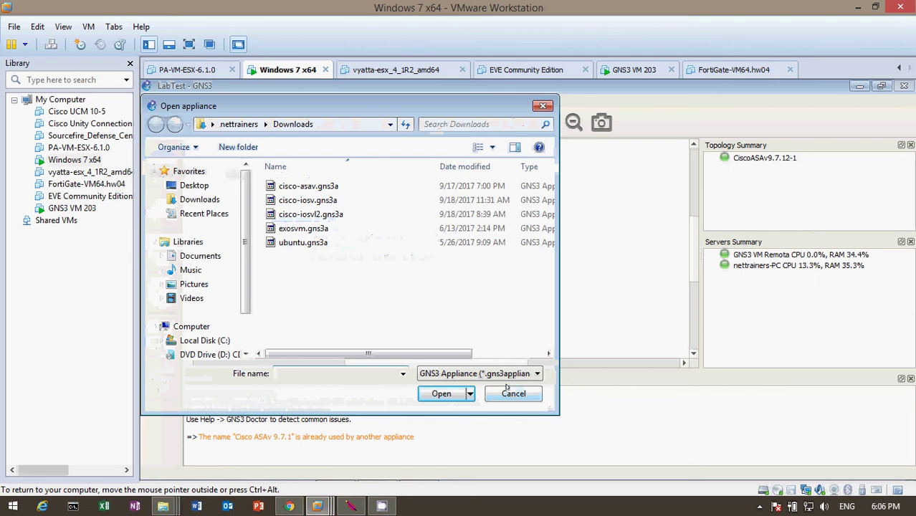
{"action": "left_click", "coordinate": [299, 214]}
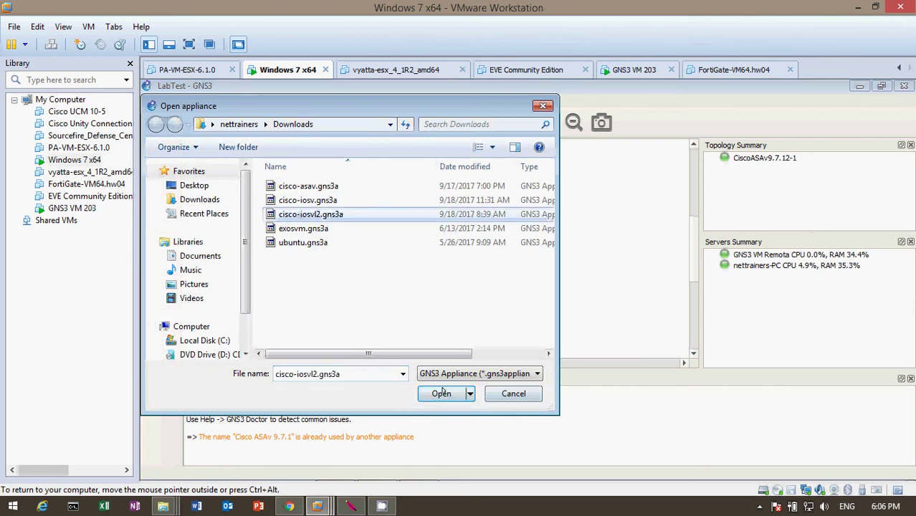
{"action": "left_click", "coordinate": [441, 394]}
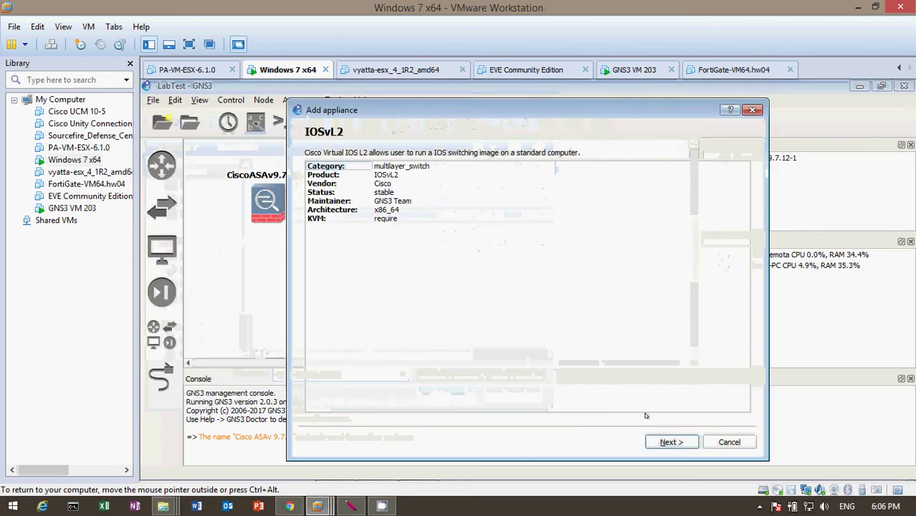
{"action": "left_click", "coordinate": [672, 442]}
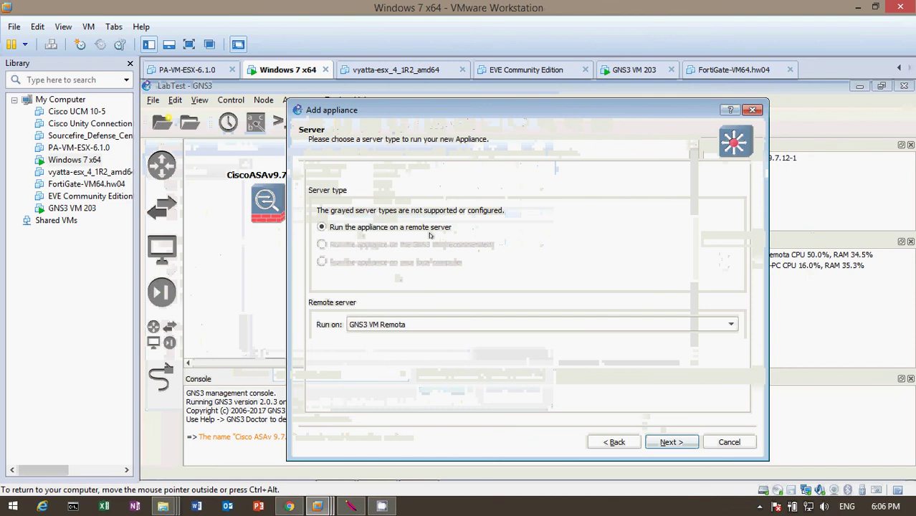
{"action": "left_click", "coordinate": [678, 442]}
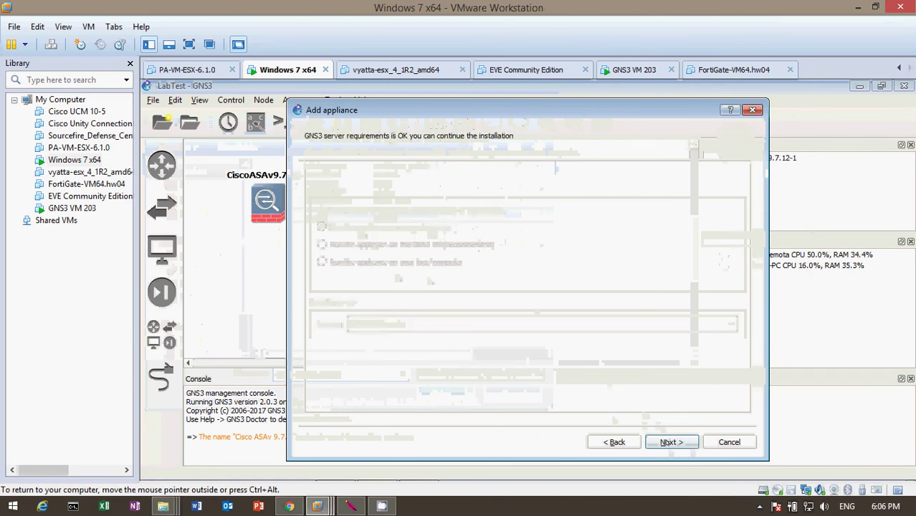
{"action": "left_click", "coordinate": [671, 442]}
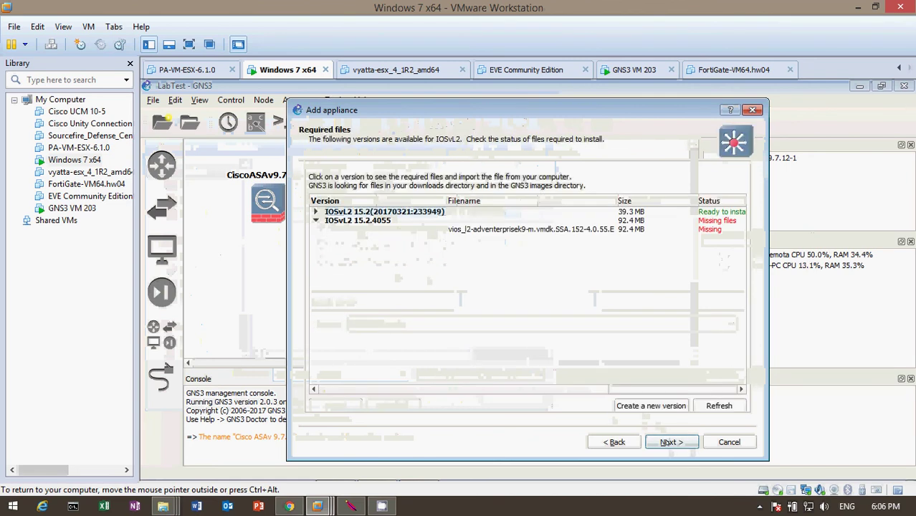
Install Cisco IOSvL2 version 15.2(20170321:233949) with the default qemu binary.
{"action": "left_click", "coordinate": [314, 213]}
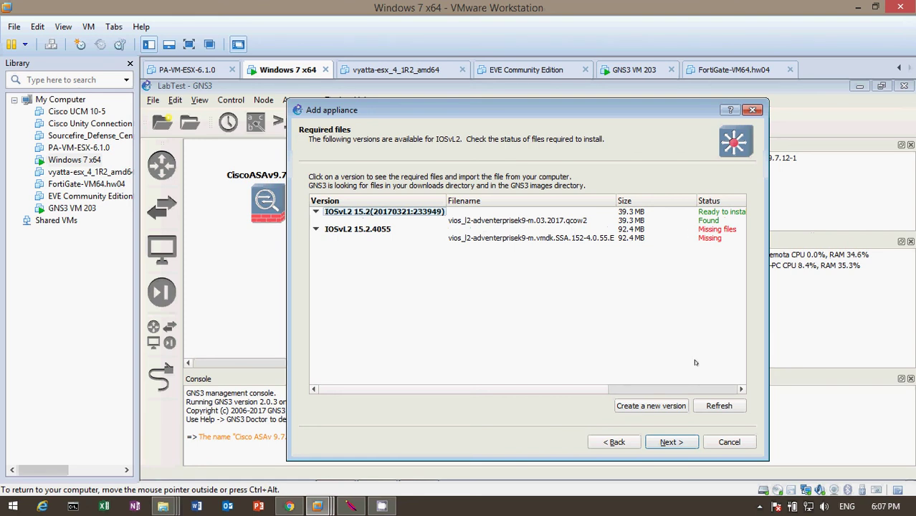
{"action": "left_click", "coordinate": [670, 443]}
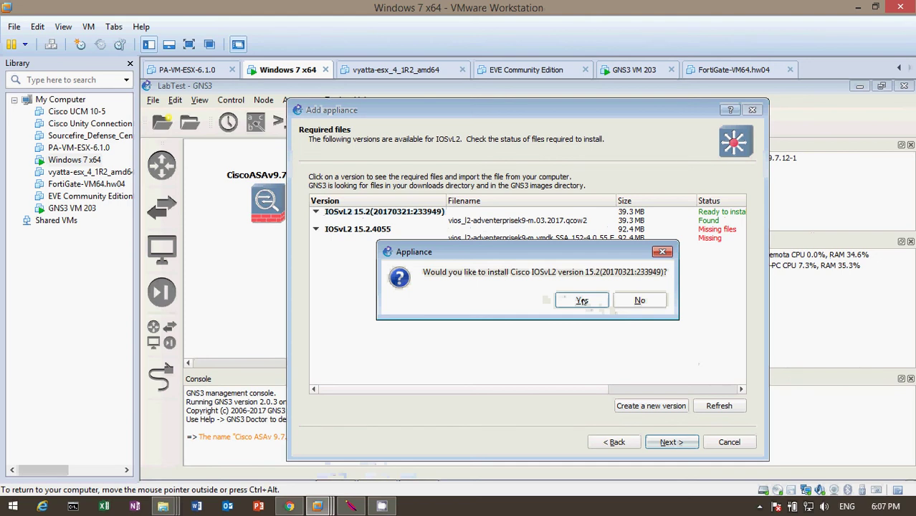
{"action": "left_click", "coordinate": [576, 301]}
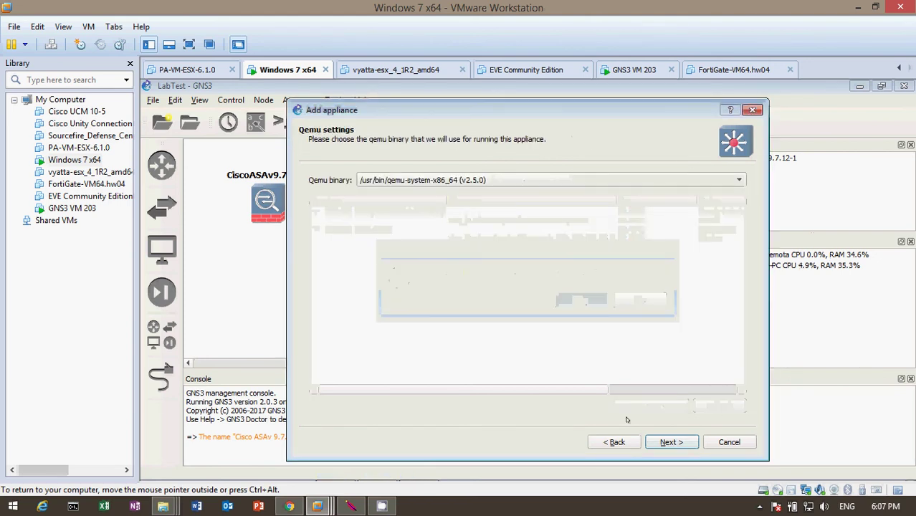
{"action": "left_click", "coordinate": [661, 443]}
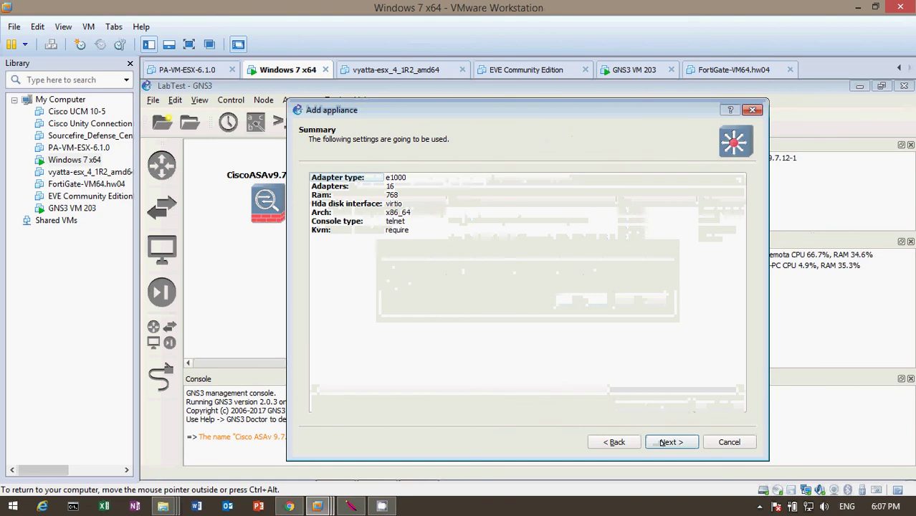
{"action": "left_click", "coordinate": [662, 443]}
{"action": "left_click", "coordinate": [677, 443]}
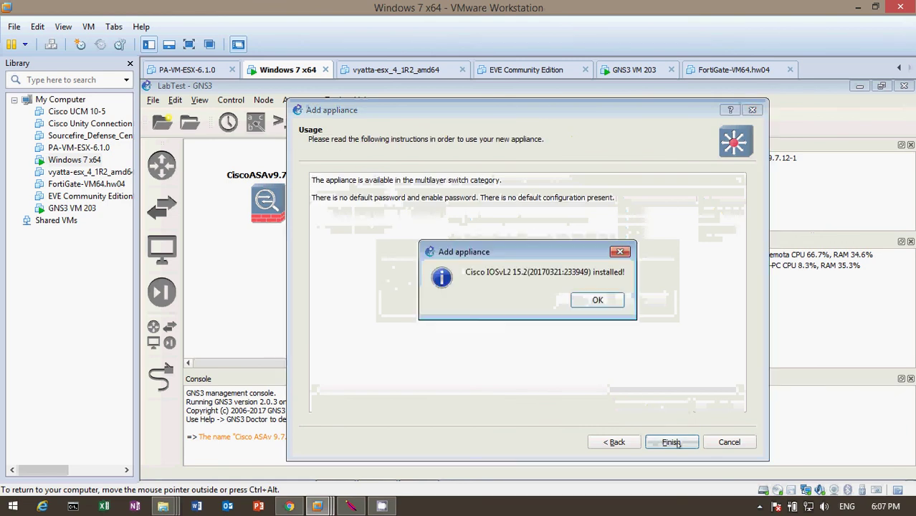
{"action": "left_click", "coordinate": [585, 302]}
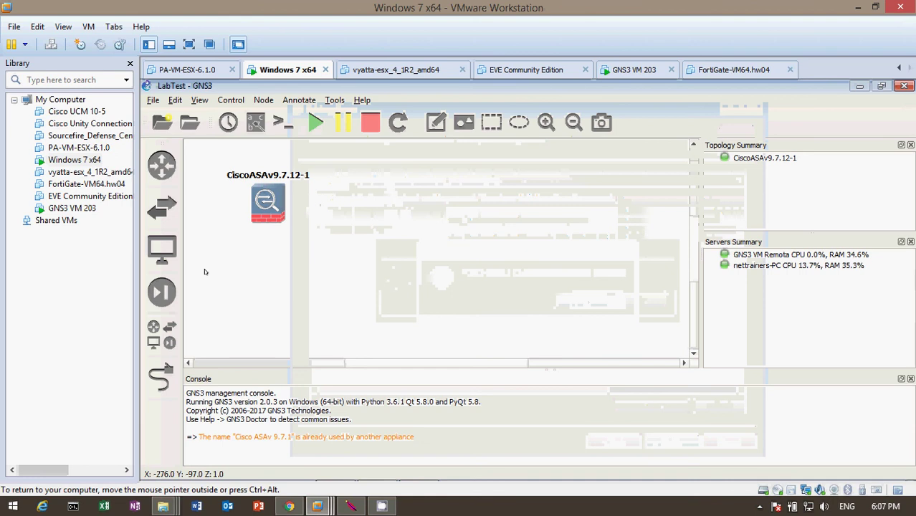
Drag a Cisco IOSvL2 15.2(20170321:233949) switch onto the topology beside the ASAv firewall.
{"action": "left_click", "coordinate": [157, 330]}
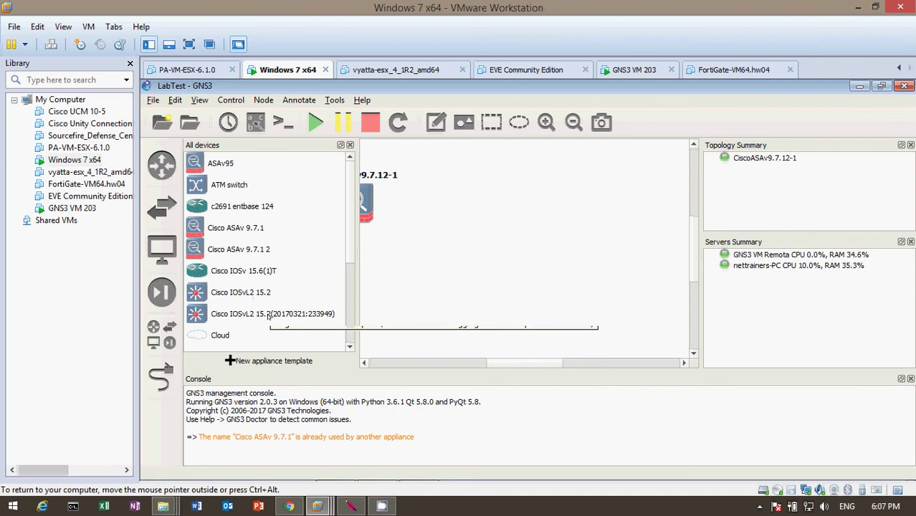
{"action": "left_click", "coordinate": [235, 318]}
{"action": "left_click_drag", "start_coordinate": [235, 318], "coordinate": [513, 228]}
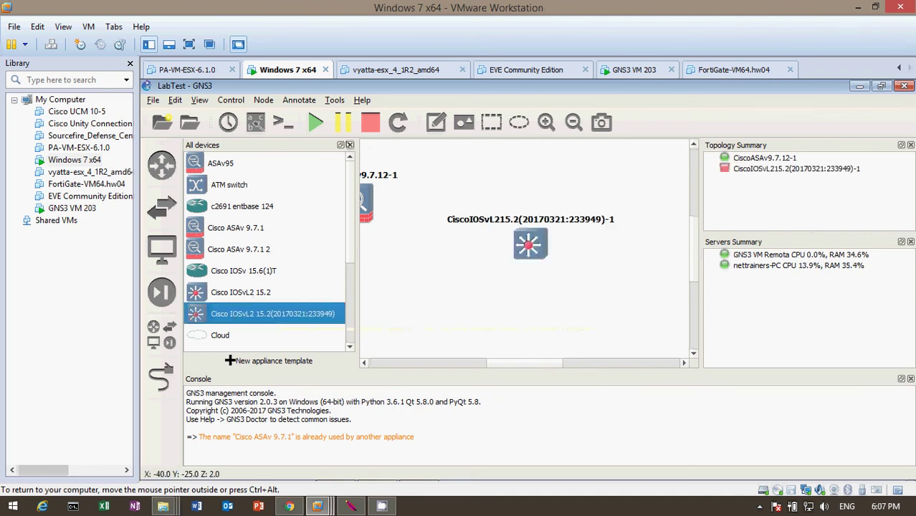
{"action": "left_click_drag", "start_coordinate": [442, 246], "coordinate": [402, 250]}
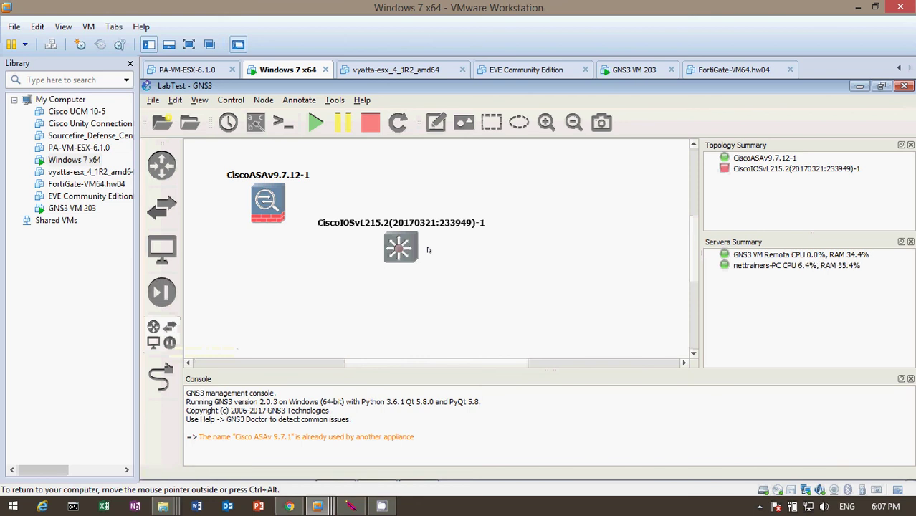
Start the IOSvL2 switch and open its console, which shows the GNU GRUB 2.00 menu.
{"action": "right_click", "coordinate": [398, 248]}
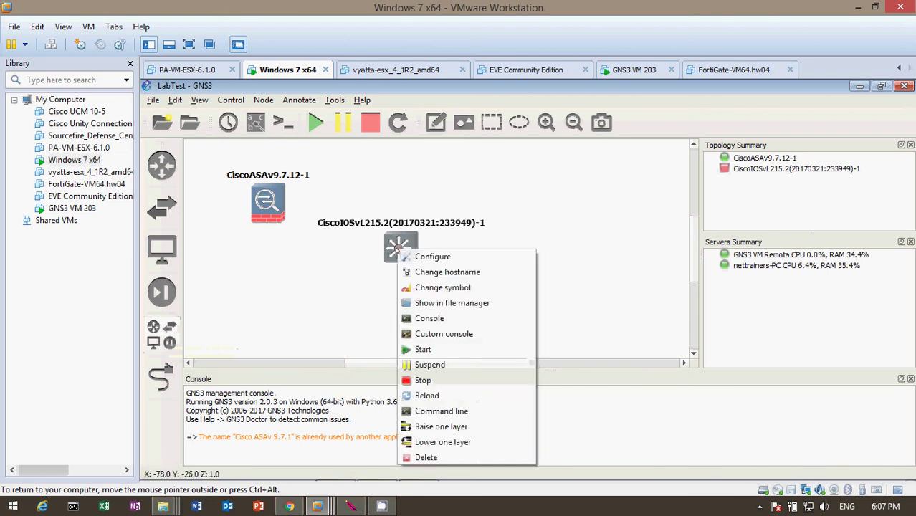
{"action": "left_click", "coordinate": [430, 350]}
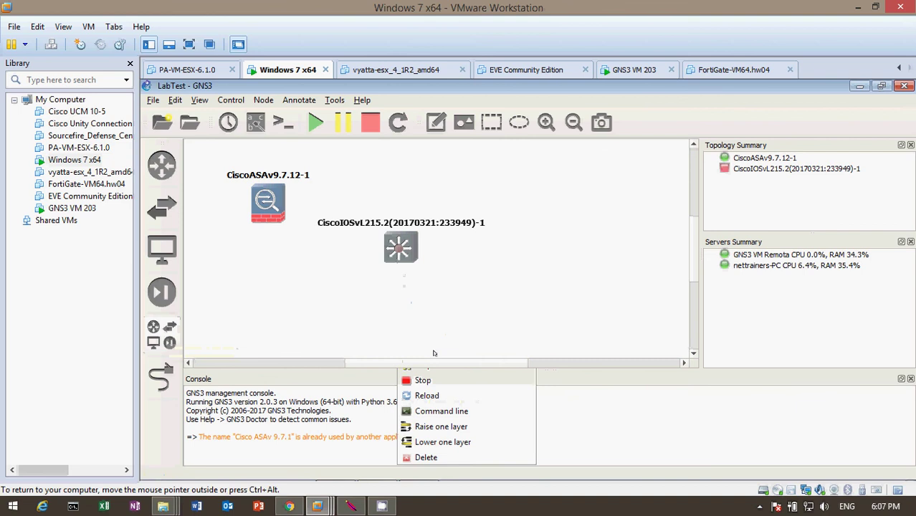
{"action": "right_click", "coordinate": [396, 247]}
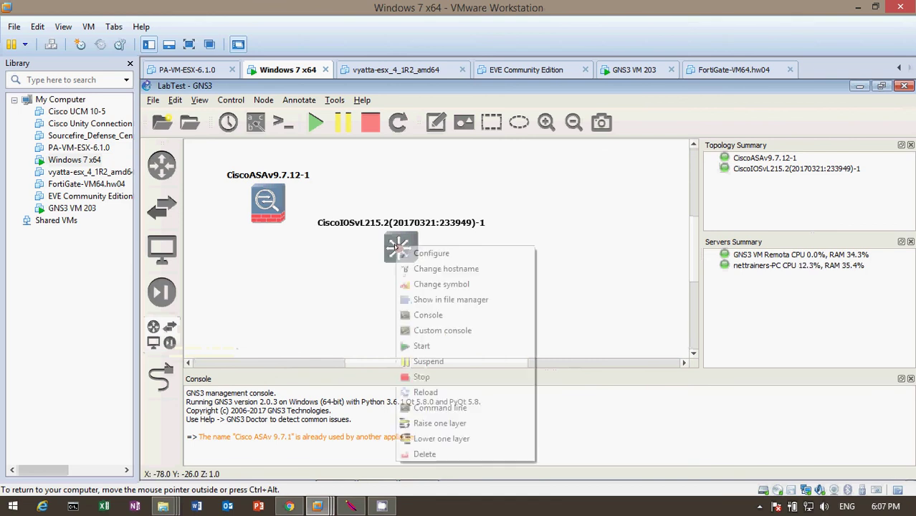
{"action": "left_click", "coordinate": [445, 317]}
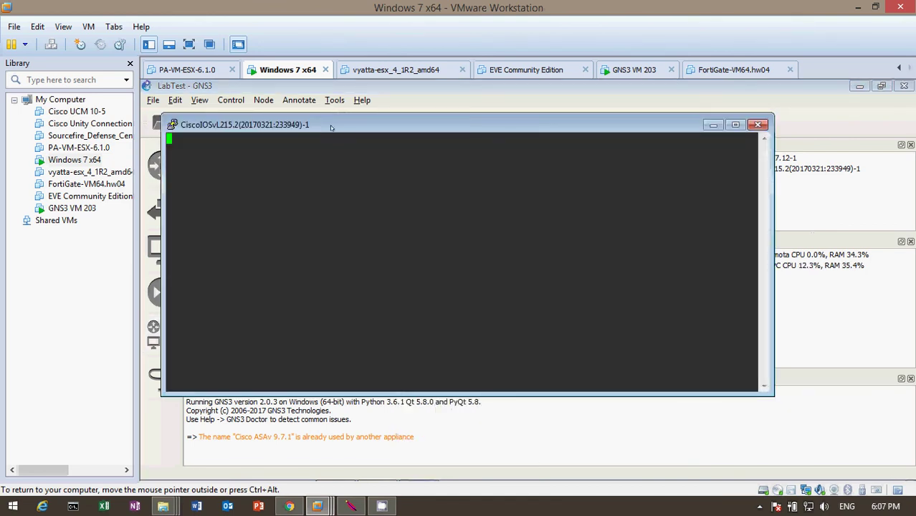
{"action": "left_click_drag", "start_coordinate": [330, 130], "coordinate": [645, 146]}
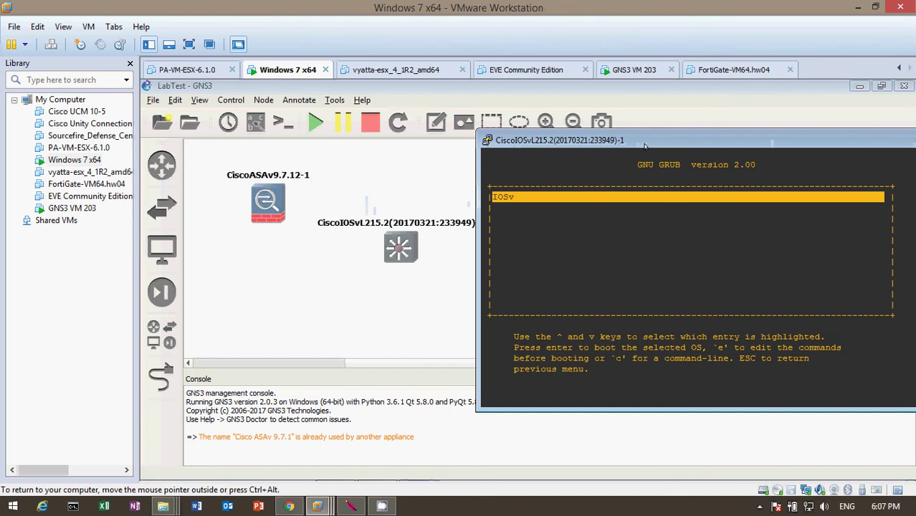